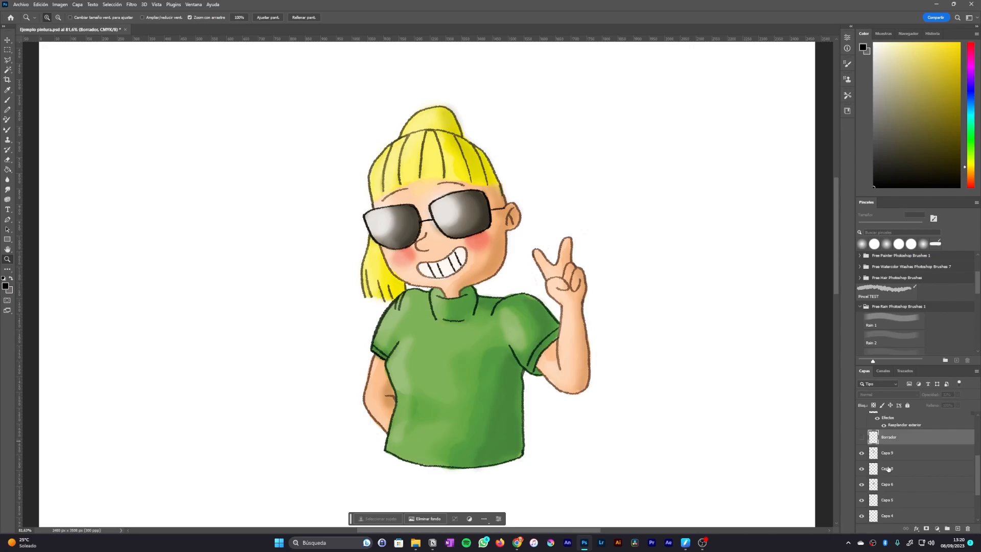
Step: Move the Borrador layer directly above Fondo and group all layers from Capa 1 through Tono/saturación 1
left_click_drag(911, 436, 901, 512)
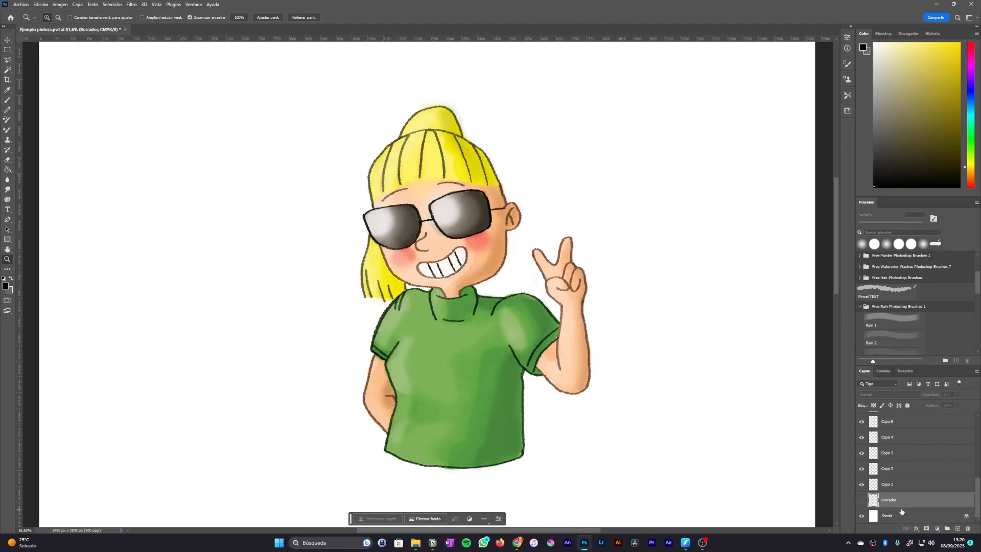
left_click(907, 489)
scroll(897, 476, "up", 5)
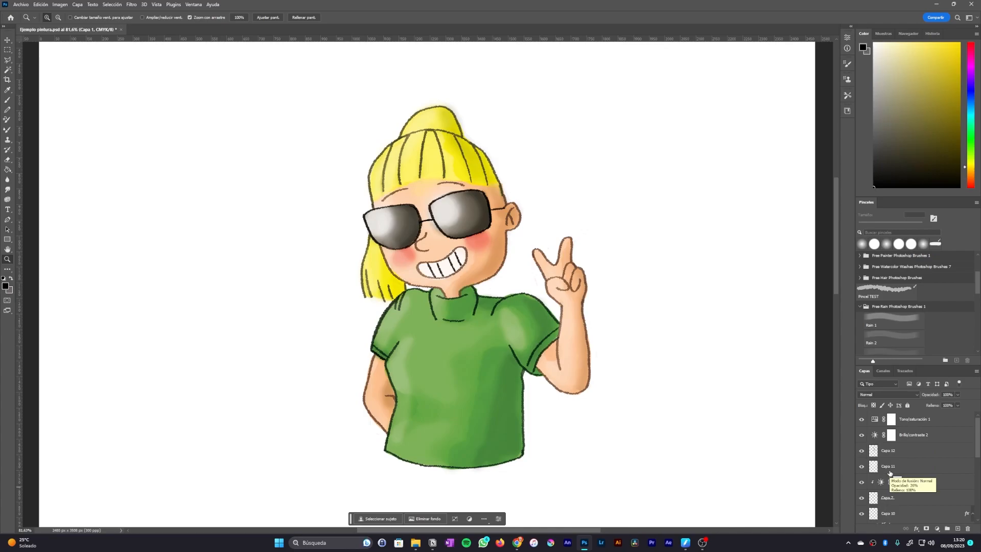
left_click(917, 420, "shift")
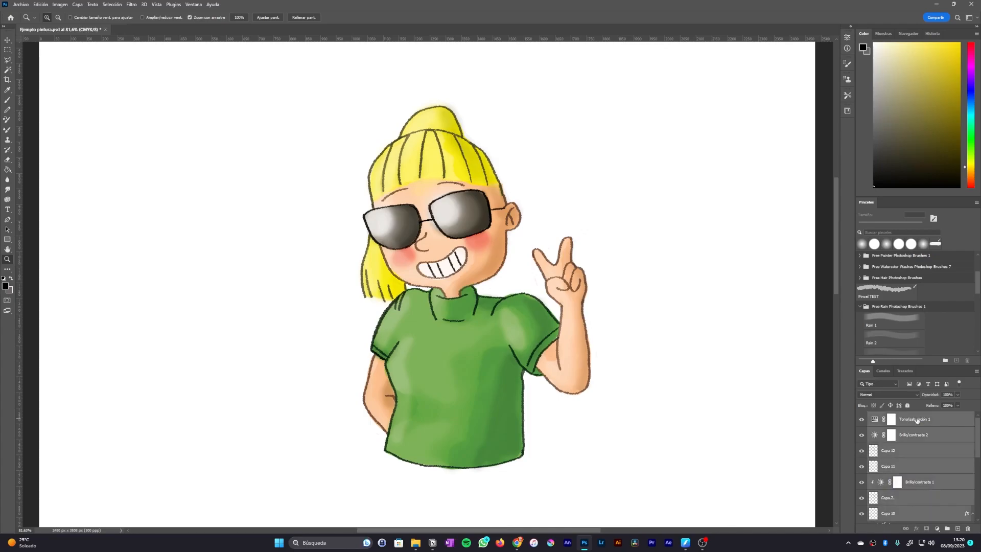
key("ctrl+g")
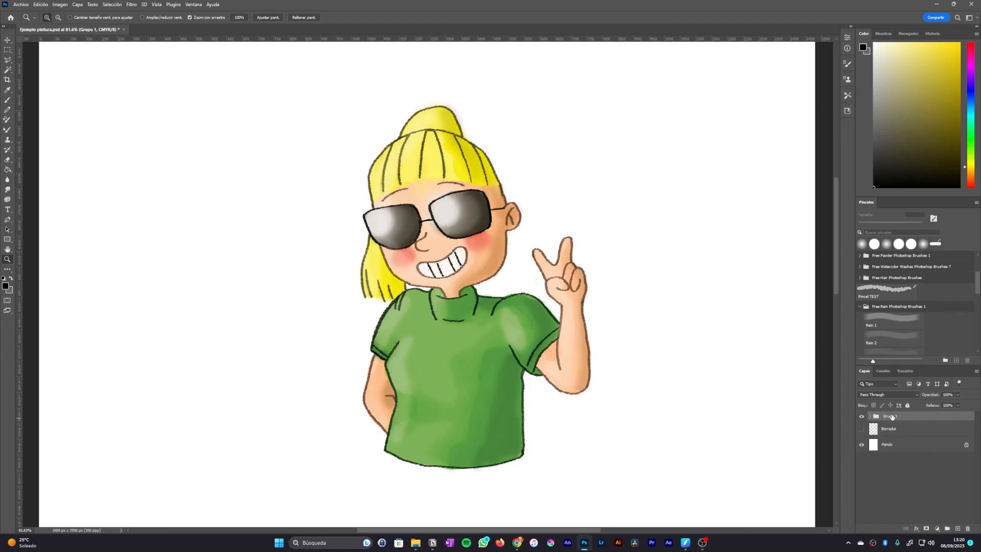
Step: Rename the new group Pintura and place it below the Borrador layer
type("Pintura")
key("Return")
left_click_drag(885, 420, 874, 437)
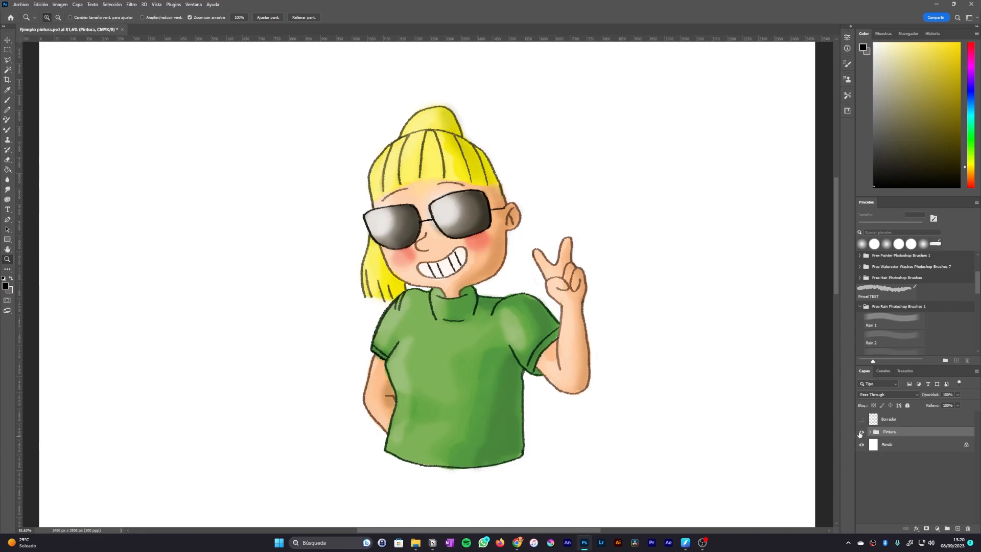
Step: Hide the Pintura group, show the Borrador sketch and add a new layer above it
left_click(861, 433)
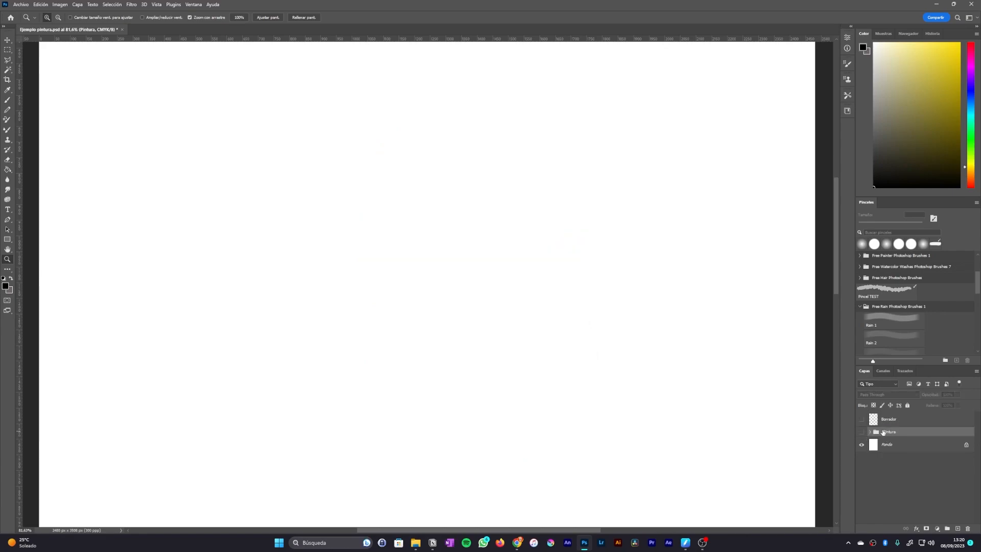
left_click(862, 419)
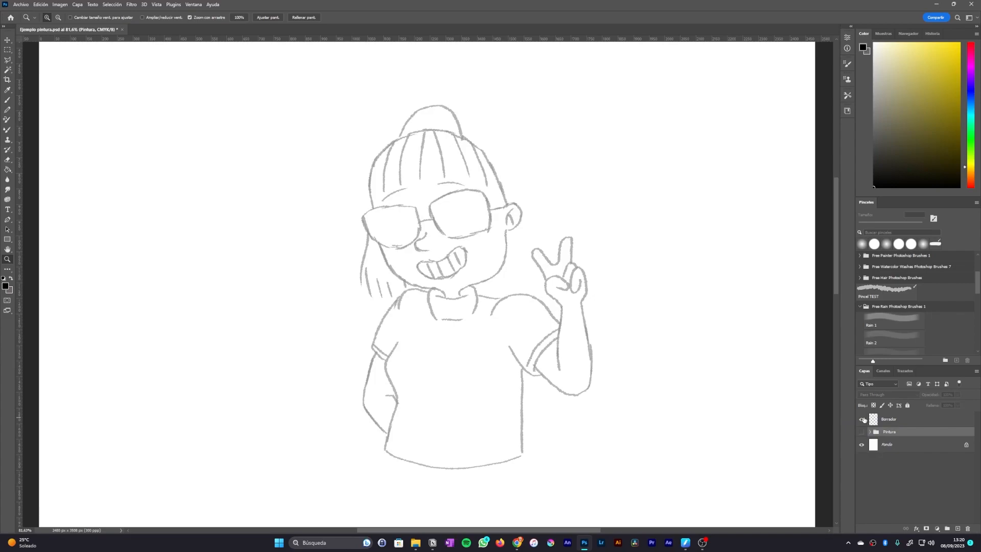
left_click(889, 419)
key("ctrl+shift+alt+n")
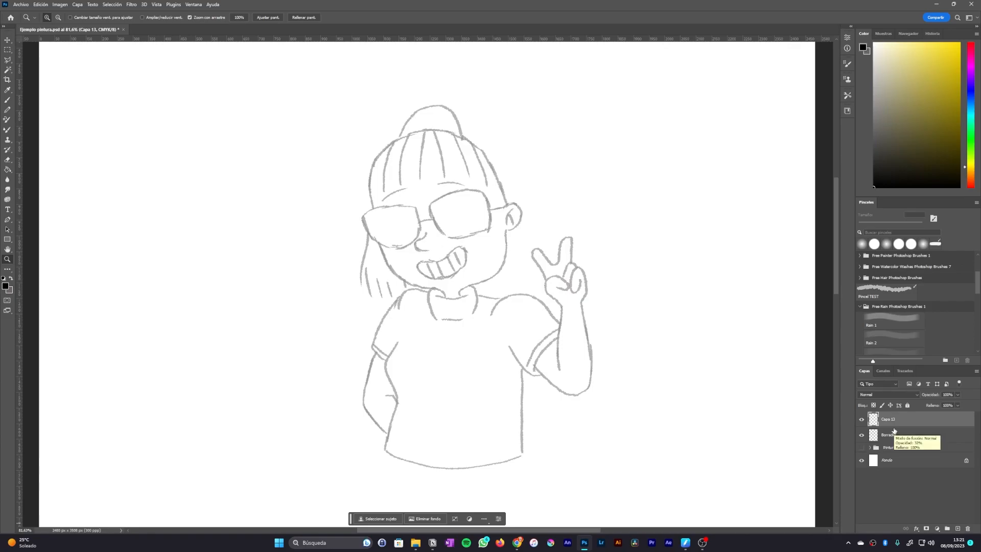
Step: Choose a round brush preset for inking and try black test strokes on the new layer, undoing them
key("b")
left_click(51, 17)
left_click(124, 117)
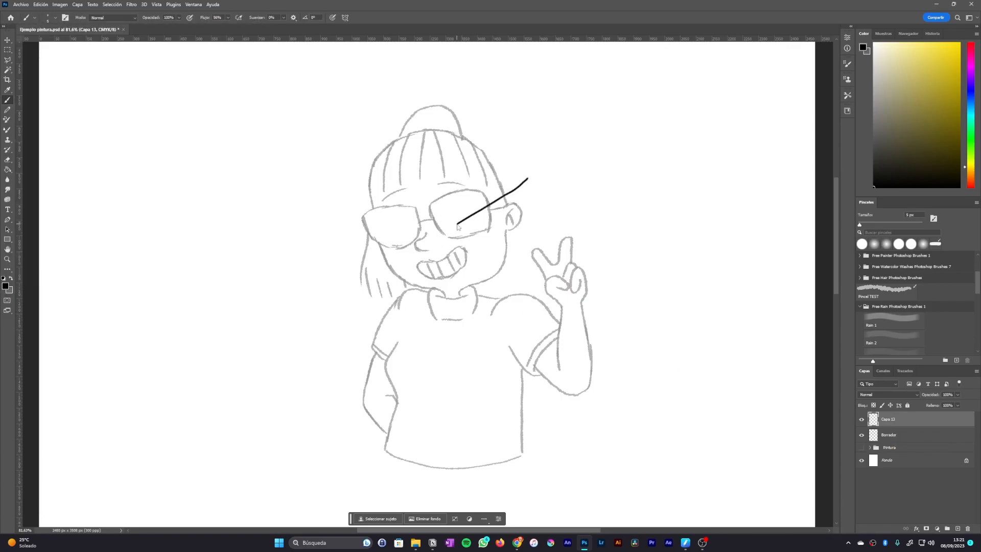
key("ctrl+z")
scroll(628, 274, "up", 5)
mouse_move(453, 174)
left_mouse_down()
mouse_move(536, 272)
mouse_move(613, 185)
left_mouse_up()
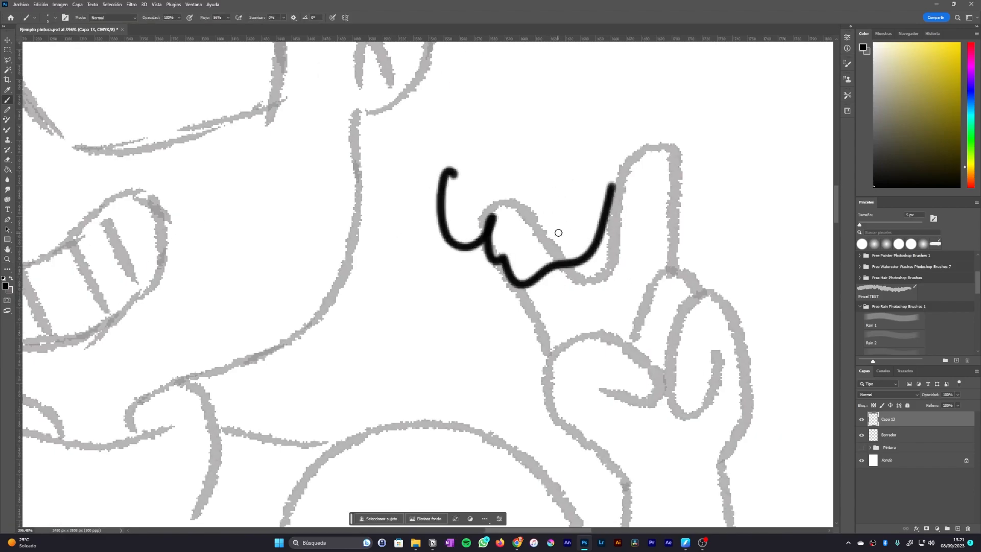
key("ctrl+z")
Step: Ink the raised hand and arm, face, glasses, smile, loose hair and front of the collar in black over the sketch
scroll(549, 231, "down", 3)
mouse_move(487, 462)
left_mouse_down()
mouse_move(480, 358)
mouse_move(496, 285)
mouse_move(451, 224)
mouse_move(464, 182)
mouse_move(505, 195)
mouse_move(477, 208)
left_mouse_up()
mouse_move(550, 187)
left_mouse_down()
mouse_move(534, 225)
mouse_move(555, 160)
mouse_move(552, 264)
mouse_move(562, 311)
left_mouse_up()
mouse_move(462, 256)
left_mouse_down()
mouse_move(422, 161)
mouse_move(448, 158)
mouse_move(483, 189)
mouse_move(524, 107)
mouse_move(527, 184)
left_mouse_up()
mouse_move(507, 238)
left_mouse_down()
mouse_move(525, 185)
mouse_move(550, 207)
mouse_move(532, 54)
left_mouse_up()
mouse_move(398, 360)
left_mouse_down()
mouse_move(434, 294)
mouse_move(471, 256)
left_mouse_up()
mouse_move(379, 350)
left_mouse_down()
mouse_move(427, 272)
mouse_move(476, 228)
left_mouse_up()
mouse_move(272, 190)
left_mouse_down()
mouse_move(333, 131)
mouse_move(414, 143)
mouse_move(476, 216)
mouse_move(322, 264)
mouse_move(382, 295)
mouse_move(367, 264)
mouse_move(475, 349)
mouse_move(519, 335)
mouse_move(539, 289)
mouse_move(507, 74)
left_mouse_up()
left_click_drag(344, 221, 523, 316)
left_click_drag(372, 196, 475, 291)
left_click_drag(339, 234, 338, 333)
mouse_move(318, 141)
left_mouse_down()
mouse_move(299, 200)
mouse_move(328, 199)
left_mouse_up()
scroll(328, 199, "up", 3)
mouse_move(281, 266)
left_mouse_down()
mouse_move(276, 238)
mouse_move(472, 184)
mouse_move(404, 284)
mouse_move(304, 291)
mouse_move(279, 262)
mouse_move(338, 291)
left_mouse_up()
left_click_drag(351, 230, 376, 289)
left_click_drag(393, 207, 422, 271)
left_click_drag(418, 178, 453, 253)
left_click_drag(378, 236, 410, 382)
mouse_move(357, 144)
left_mouse_down()
mouse_move(529, 92)
mouse_move(568, 96)
left_mouse_up()
mouse_move(358, 143)
left_mouse_down()
mouse_move(379, 230)
mouse_move(434, 280)
mouse_move(543, 265)
mouse_move(593, 225)
mouse_move(593, 157)
mouse_move(566, 95)
left_mouse_up()
mouse_move(598, 168)
left_mouse_down()
mouse_move(664, 151)
mouse_move(609, 167)
left_mouse_up()
mouse_move(603, 166)
left_mouse_down()
mouse_move(659, 151)
mouse_move(667, 214)
mouse_move(615, 248)
left_mouse_up()
left_click_drag(642, 159, 616, 225)
left_click_drag(625, 189, 640, 223)
left_click_drag(640, 223, 791, 180)
mouse_move(190, 151)
left_mouse_down()
mouse_move(235, 123)
mouse_move(400, 117)
mouse_move(418, 208)
mouse_move(207, 194)
mouse_move(306, 279)
mouse_move(414, 218)
mouse_move(469, 162)
left_mouse_up()
mouse_move(337, 99)
left_mouse_down()
mouse_move(275, 178)
mouse_move(373, 130)
left_mouse_up()
left_click_drag(496, 112, 602, 117)
key("ctrl+z")
left_click_drag(422, 131, 383, 255)
mouse_move(319, 358)
left_mouse_down()
mouse_move(246, 335)
mouse_move(216, 294)
mouse_move(280, 141)
mouse_move(462, 115)
mouse_move(568, 185)
mouse_move(633, 327)
left_mouse_up()
mouse_move(309, 126)
left_mouse_down()
mouse_move(314, 194)
mouse_move(441, 98)
mouse_move(503, 194)
left_mouse_up()
mouse_move(286, 449)
left_mouse_down()
mouse_move(438, 103)
mouse_move(439, 114)
left_mouse_up()
mouse_move(374, 146)
left_mouse_down()
mouse_move(358, 240)
mouse_move(360, 318)
left_mouse_up()
left_click_drag(366, 251, 383, 339)
left_click_drag(399, 281, 417, 342)
left_click_drag(430, 295, 440, 337)
left_click_drag(434, 296, 376, 302)
mouse_move(345, 179)
left_mouse_down()
mouse_move(378, 250)
mouse_move(414, 290)
mouse_move(551, 342)
left_mouse_up()
mouse_move(551, 341)
left_mouse_down()
mouse_move(540, 379)
mouse_move(653, 313)
mouse_move(680, 253)
mouse_move(677, 184)
left_mouse_up()
mouse_move(468, 384)
left_mouse_down()
mouse_move(434, 293)
mouse_move(506, 288)
left_mouse_up()
mouse_move(418, 272)
left_mouse_down()
mouse_move(426, 345)
mouse_move(529, 354)
left_mouse_up()
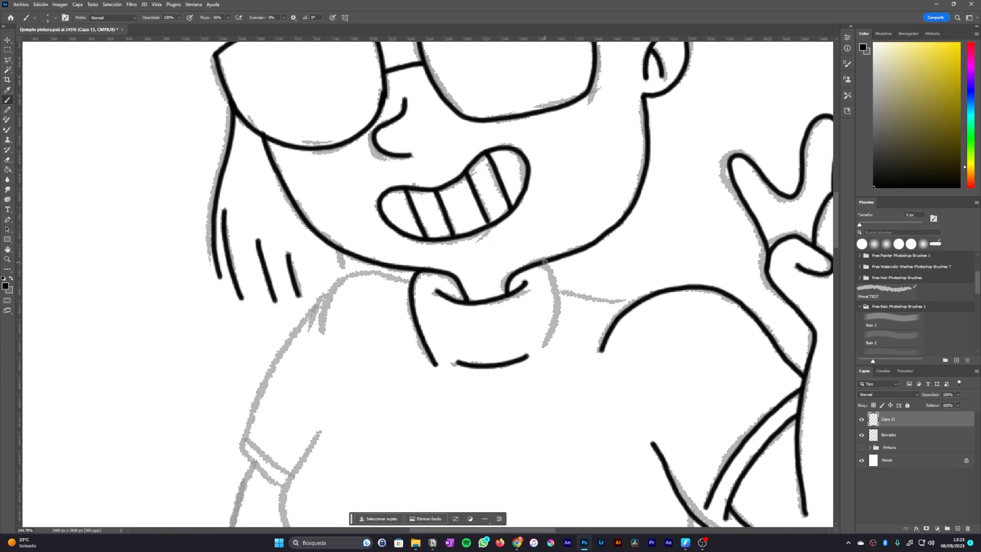
Step: Ink the rest of the collar, the shoulders, sleeve, bent arm, torso and any remaining sketch outlines in black
left_click_drag(546, 262, 549, 349)
left_click_drag(559, 291, 634, 303)
mouse_move(603, 312)
left_mouse_down()
mouse_move(594, 307)
mouse_move(647, 230)
left_mouse_up()
mouse_move(454, 199)
left_mouse_down()
mouse_move(389, 194)
mouse_move(365, 250)
mouse_move(376, 202)
mouse_move(352, 230)
mouse_move(284, 362)
mouse_move(326, 403)
left_mouse_up()
key("ctrl+z")
mouse_move(367, 343)
left_mouse_down()
mouse_move(361, 262)
mouse_move(395, 103)
mouse_move(353, 169)
mouse_move(382, 258)
mouse_move(351, 434)
left_mouse_up()
mouse_move(323, 141)
left_mouse_down()
mouse_move(301, 219)
mouse_move(314, 344)
mouse_move(361, 383)
left_mouse_up()
mouse_move(359, 272)
left_mouse_down()
mouse_move(381, 269)
mouse_move(387, 290)
left_mouse_up()
left_click_drag(316, 110, 362, 151)
mouse_move(397, 416)
left_mouse_down()
mouse_move(249, 345)
mouse_move(223, 376)
mouse_move(419, 418)
mouse_move(617, 370)
mouse_move(614, 120)
mouse_move(608, 322)
mouse_move(557, 317)
left_mouse_up()
left_click_drag(352, 92, 380, 220)
left_click_drag(368, 190, 447, 196)
mouse_move(373, 433)
left_mouse_down()
mouse_move(386, 433)
mouse_move(371, 433)
mouse_move(375, 300)
mouse_move(438, 137)
left_mouse_up()
mouse_move(466, 399)
left_mouse_down()
mouse_move(473, 223)
mouse_move(522, 106)
left_mouse_up()
left_click_drag(618, 134, 572, 127)
left_click_drag(557, 86, 529, 360)
left_click_drag(612, 85, 672, 345)
key("ctrl+z")
left_click_drag(672, 345, 514, 320)
mouse_move(566, 76)
left_mouse_down()
mouse_move(602, 136)
mouse_move(663, 323)
left_mouse_up()
left_click_drag(667, 120, 755, 280)
key("ctrl+z")
left_click_drag(666, 118, 761, 362)
key("ctrl+z")
Step: Hide the Borrador sketch to check the whole line art and save the document
key("z")
left_click_drag(721, 297, 661, 295)
left_click_drag(766, 388, 572, 235)
left_click(862, 436)
left_click_drag(664, 307, 639, 310)
key("ctrl+s")
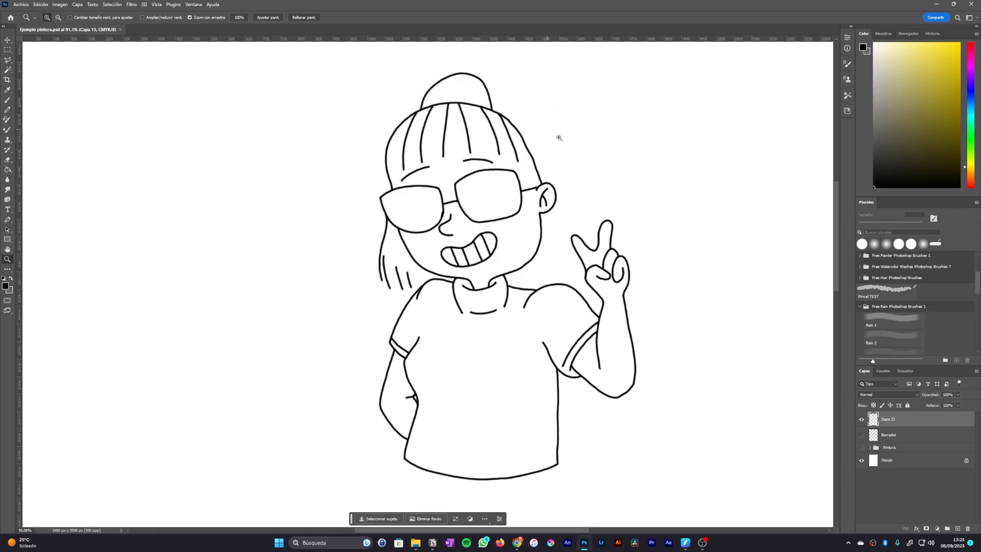
Step: Erase the hair contour between the crown and the ear, redraw it along the sketch, and hide Borrador again
mouse_move(540, 123)
left_mouse_down()
mouse_move(568, 138)
mouse_move(584, 191)
left_mouse_up()
left_click(862, 436)
key("e")
mouse_move(522, 151)
left_mouse_down()
mouse_move(552, 191)
mouse_move(577, 262)
left_mouse_up()
key("z")
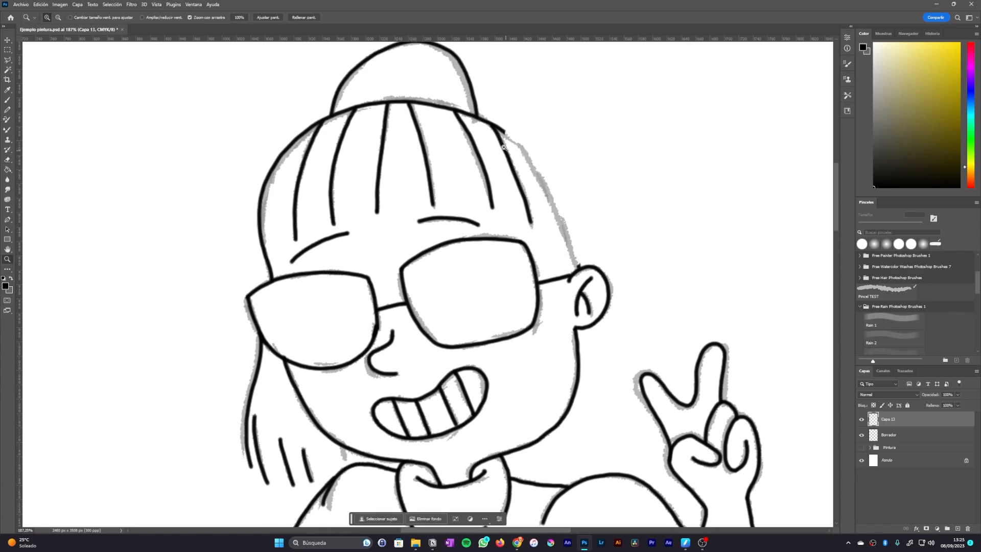
key("b")
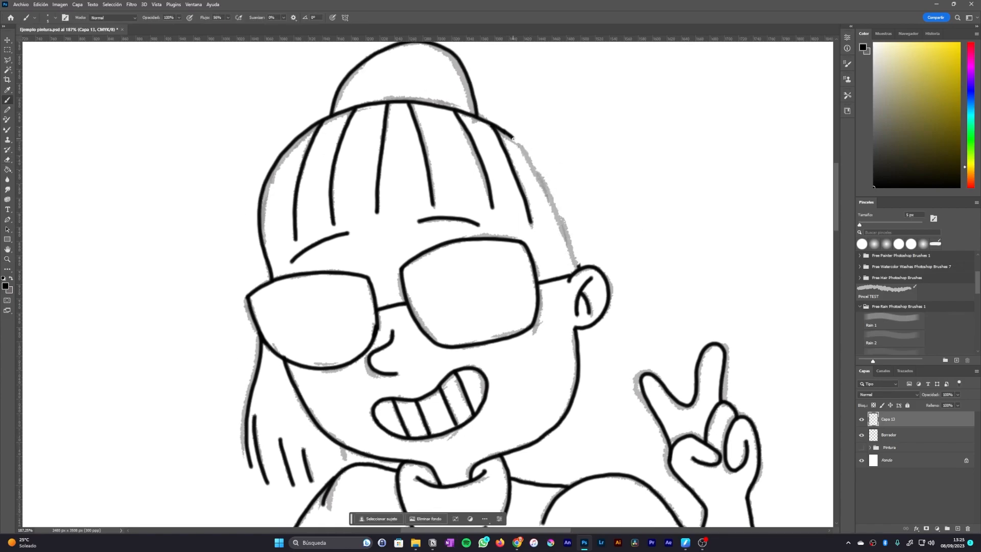
mouse_move(504, 133)
left_mouse_down()
mouse_move(568, 227)
mouse_move(580, 270)
left_mouse_up()
key("z")
left_click_drag(581, 233, 542, 233)
left_click(862, 435)
left_click_drag(734, 346, 653, 290)
key("ctrl+space")
left_click_drag(587, 259, 631, 226)
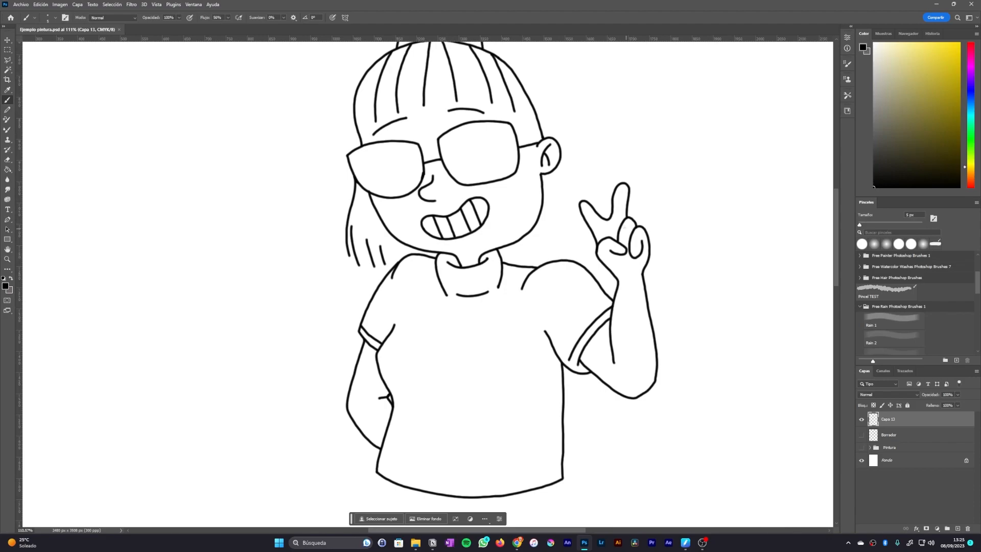
Step: Set the foreground colour to the peach skin-tone swatch and switch to the Magic Wand
left_click(884, 34)
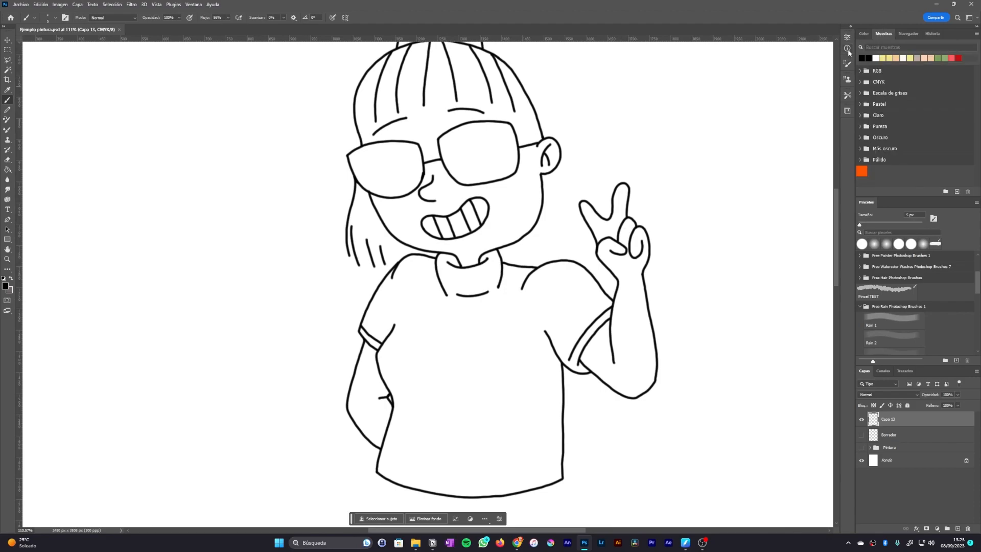
left_click(923, 58)
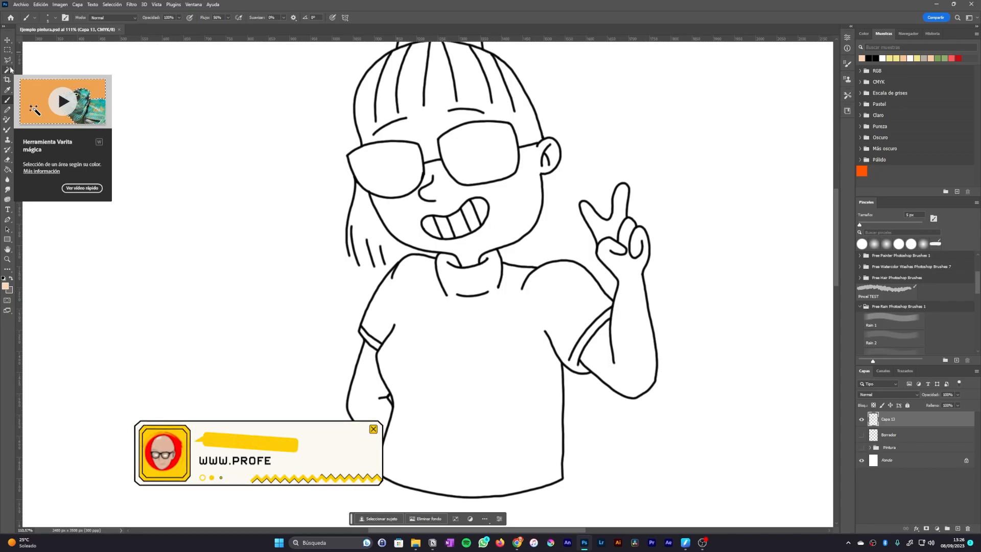
left_click(8, 70)
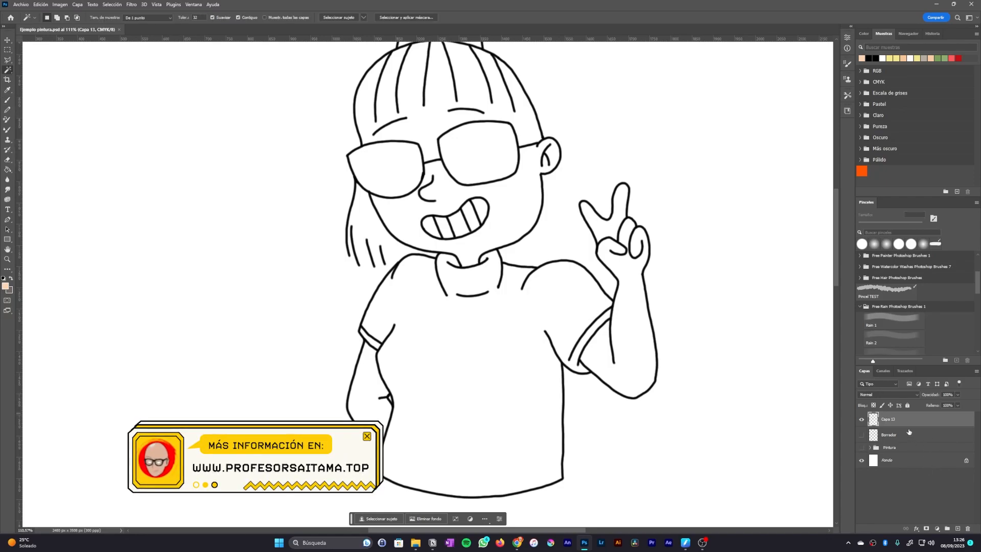
Step: Rename the line-art layer Linea, check its content by toggling its visibility, and add a new layer beneath it
double_click(889, 420)
type("Linea")
key("Return")
left_click(862, 419)
left_click(862, 419)
left_click(862, 419)
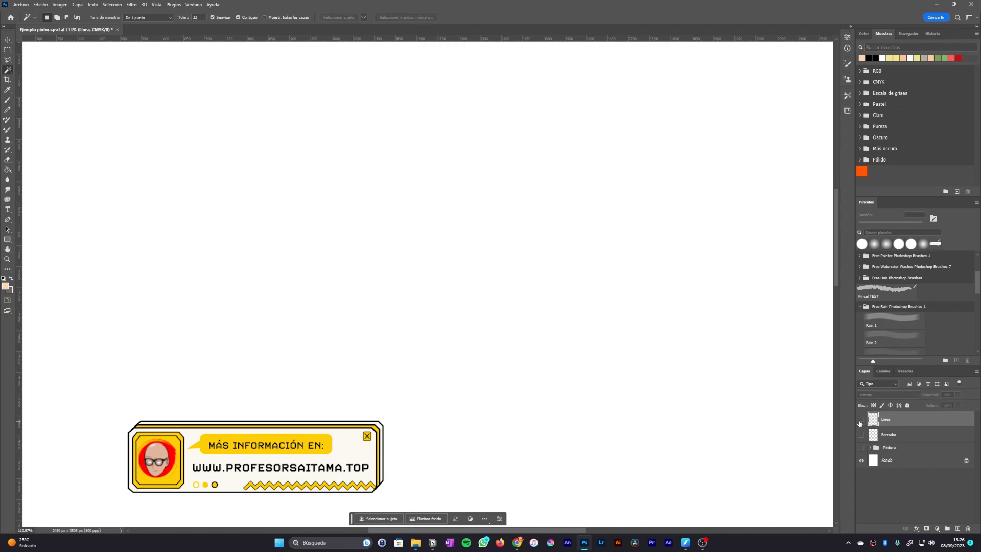
left_click(862, 420)
left_click(958, 529)
left_click_drag(921, 420, 918, 442)
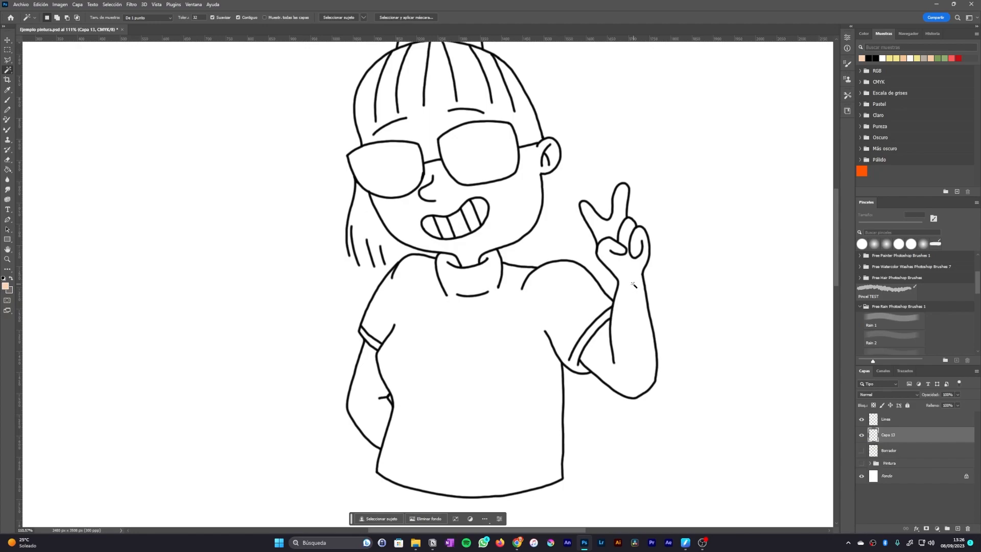
Step: Try the Magic Wand on the empty layer, make Linea the active layer and clear the selection
left_click(632, 284)
left_click(915, 419)
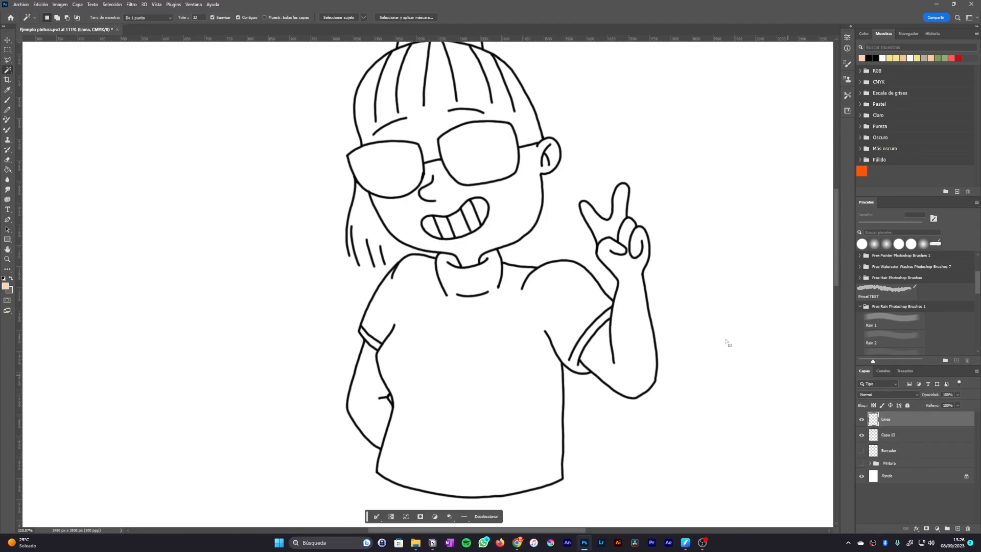
key("ctrl+d")
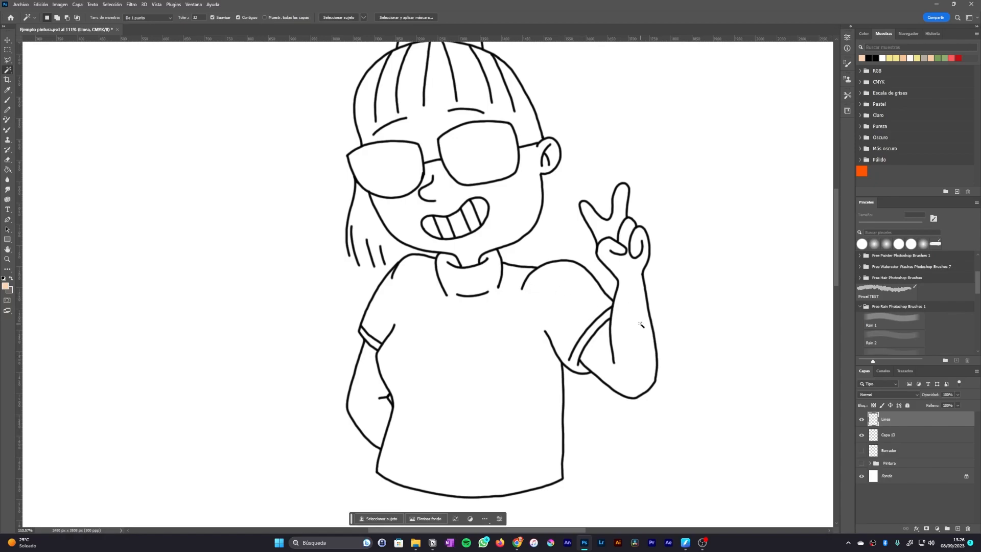
Step: Select the raised forearm on Linea with the Magic Wand, add the extended-finger area and inspect the selection edges
left_click(640, 324)
scroll(645, 295, "up", 5)
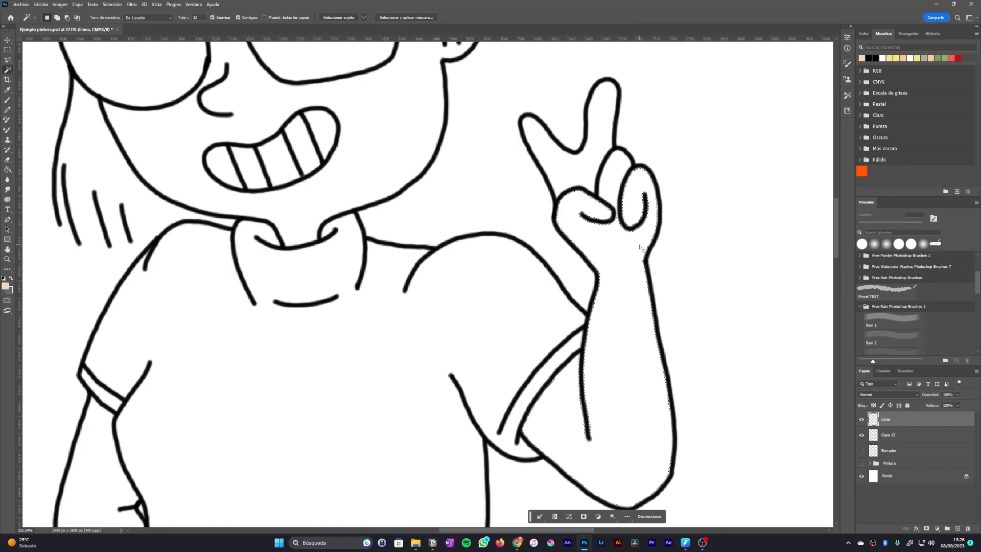
key("shift")
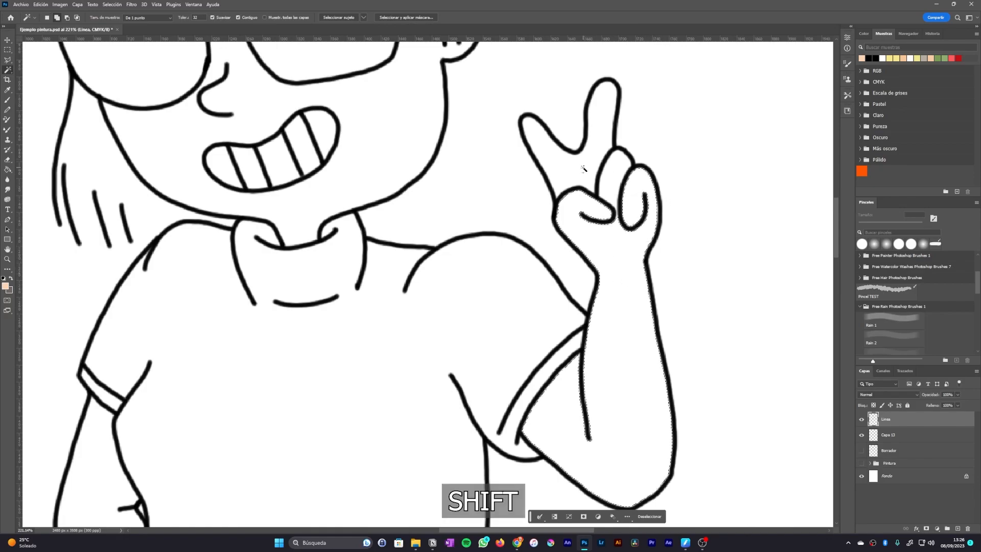
left_click(583, 168, "shift")
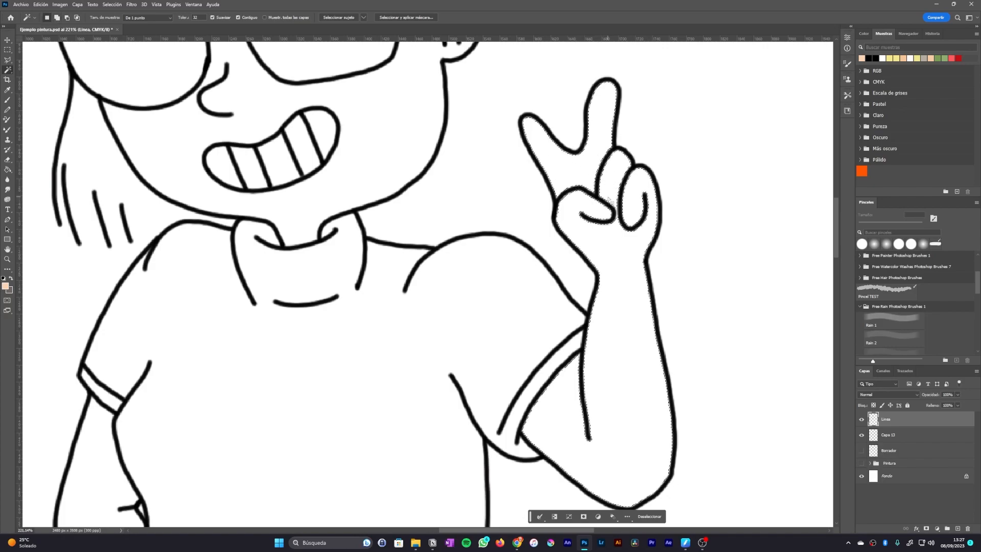
key("z")
left_click_drag(649, 174, 715, 190)
key("w")
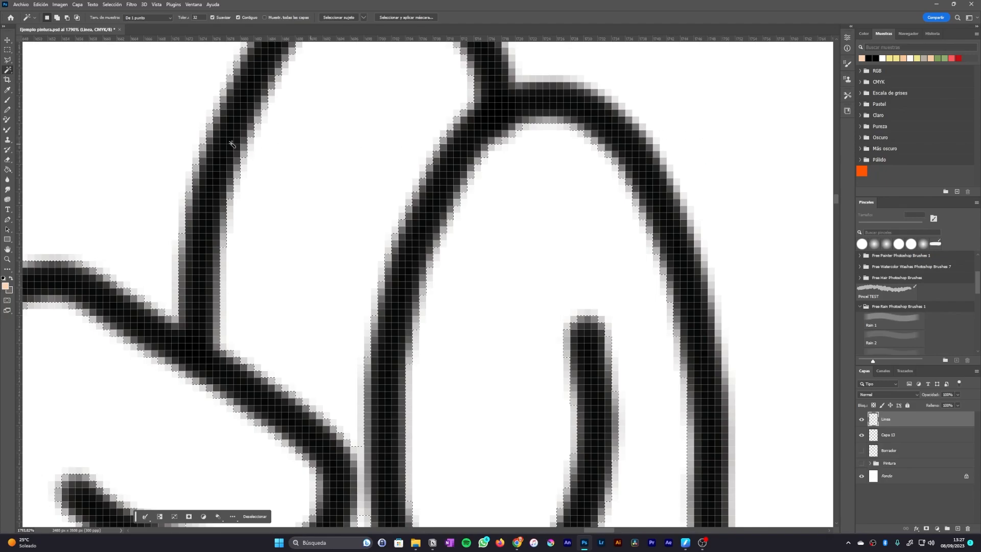
Step: Try filling the raised forearm with the peach colour using the Paint Bucket, inspect the edges and undo the fill
left_click(8, 169)
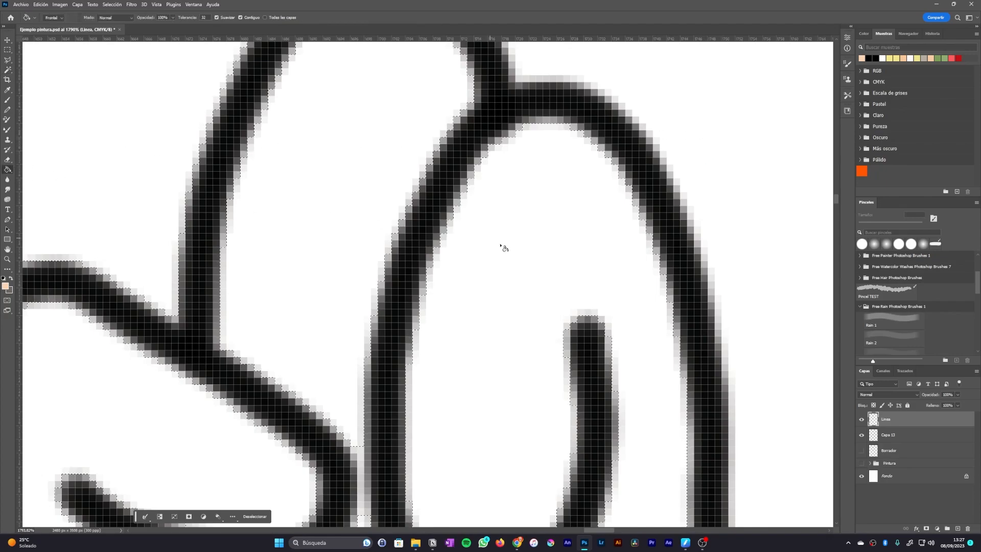
left_click(556, 260)
scroll(558, 262, "down", 15)
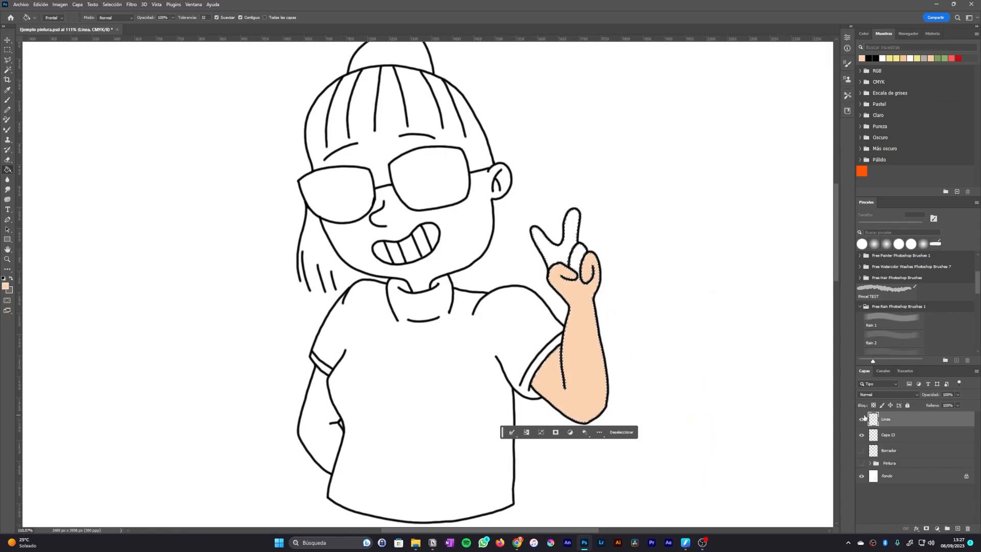
scroll(587, 253, "up", 12)
key("w")
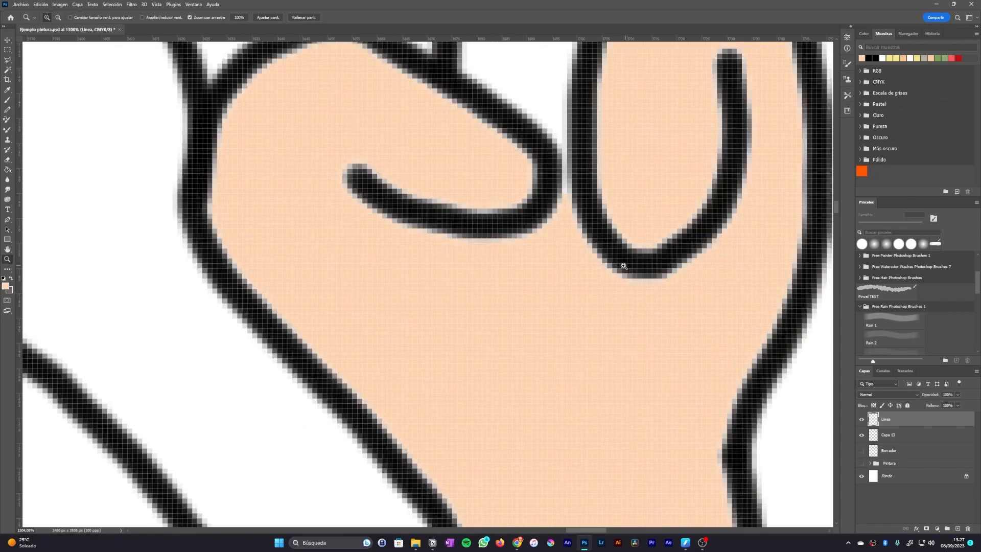
key("ctrl+z")
scroll(624, 265, "down", 6)
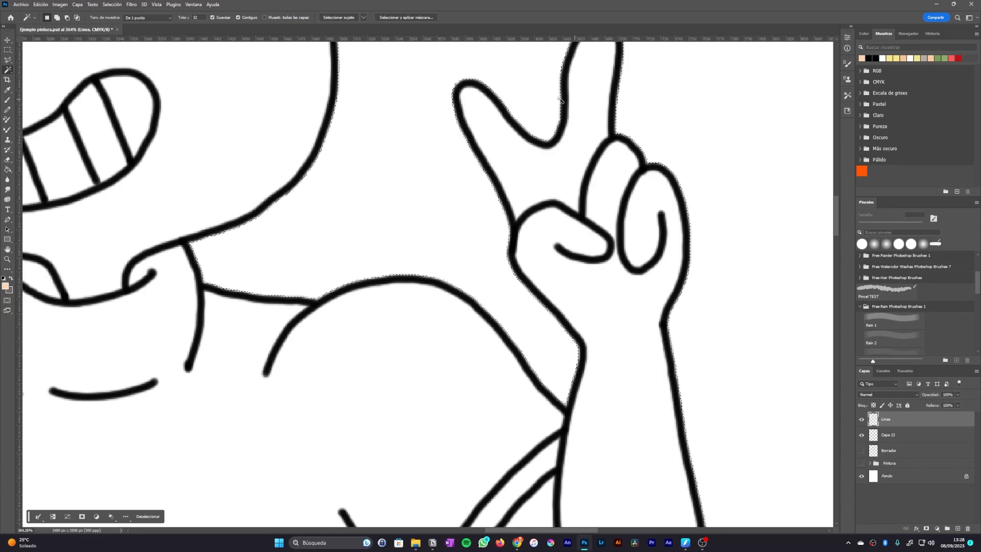
Step: Select the area of the two extended fingers on Linea with the Magic Wand and expand the selection by 1 pixel
left_click(560, 164)
left_click_drag(525, 171, 556, 228)
left_click_drag(555, 167, 569, 164)
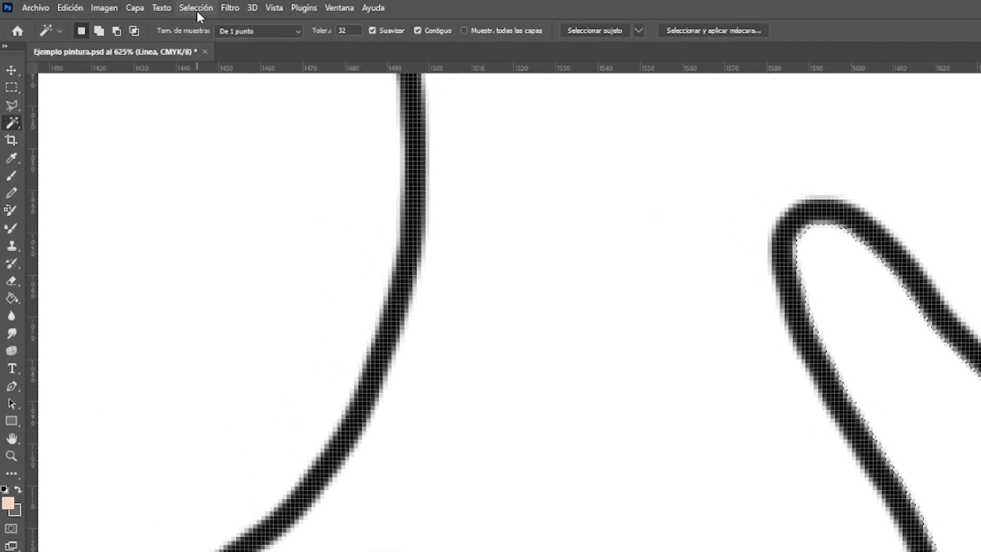
left_click(196, 9)
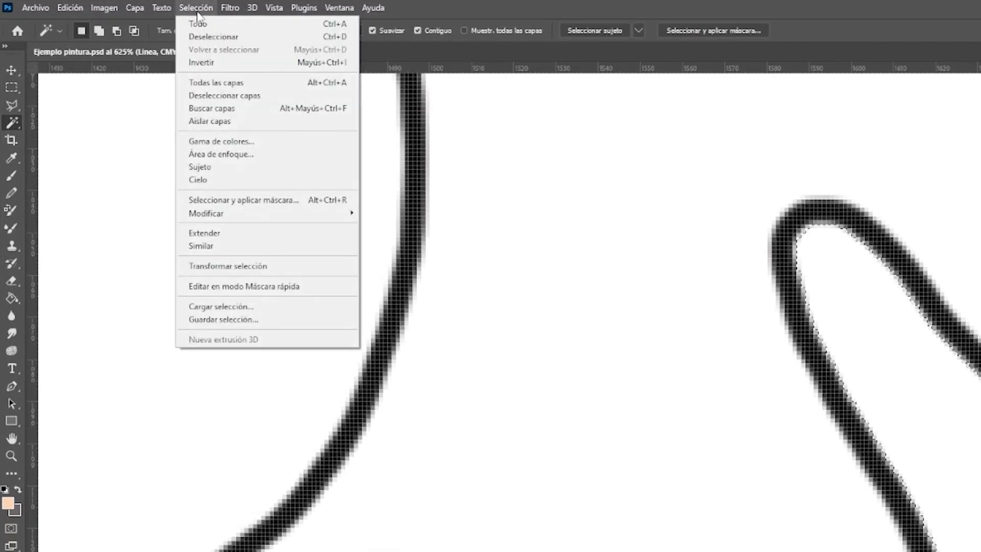
mouse_move(317, 220)
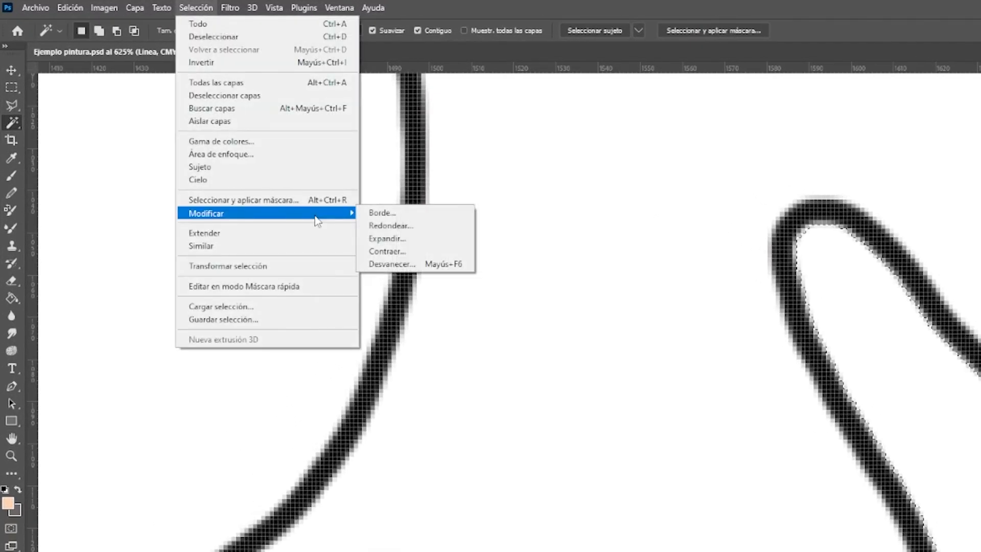
left_click(411, 238)
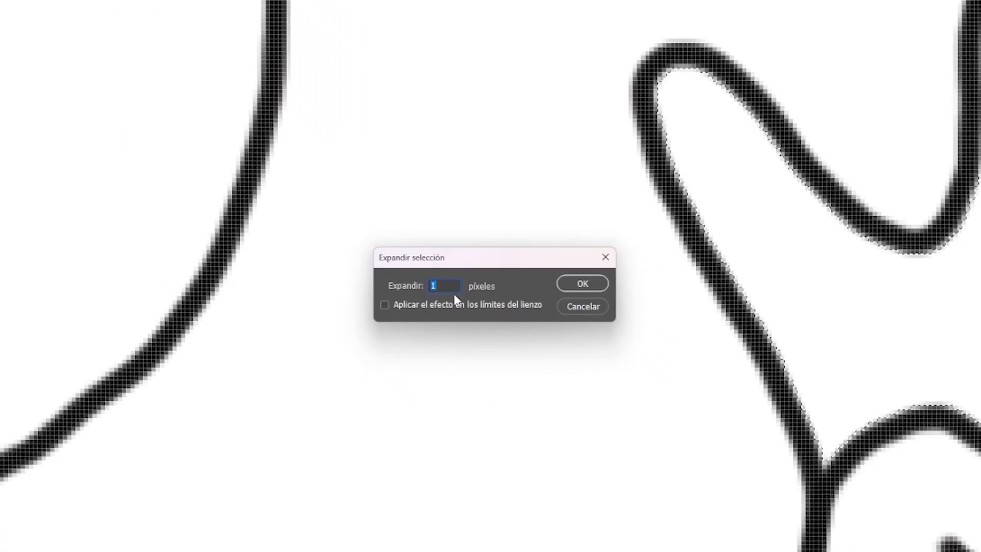
left_click(568, 284)
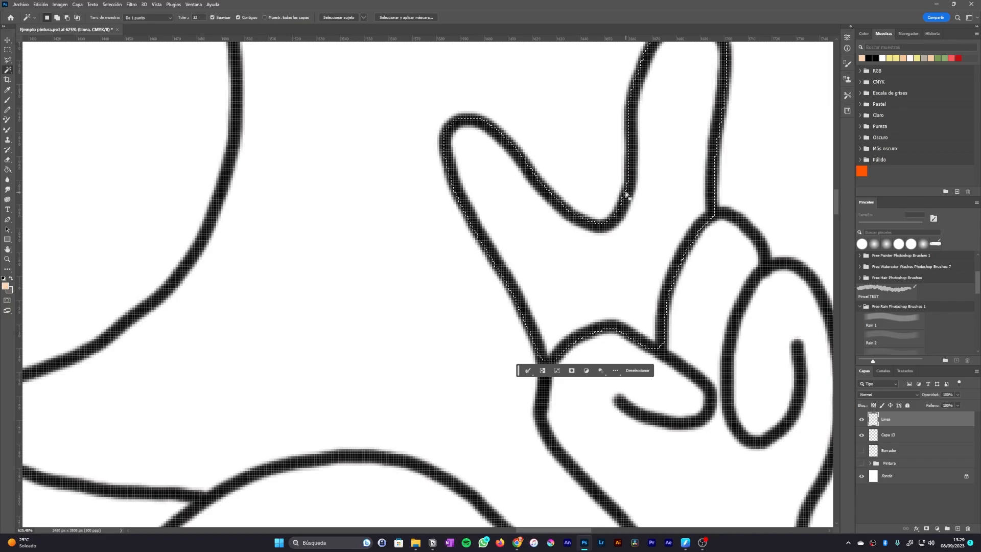
Step: Fill the two extended fingers and the raised hand and forearm with the peach foreground colour on Capa 13
key("g")
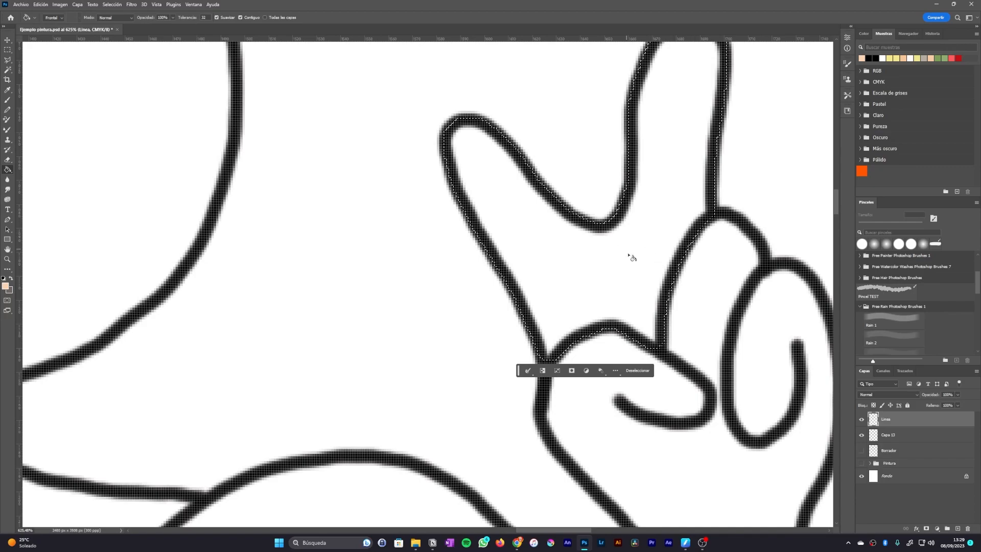
left_click(629, 254)
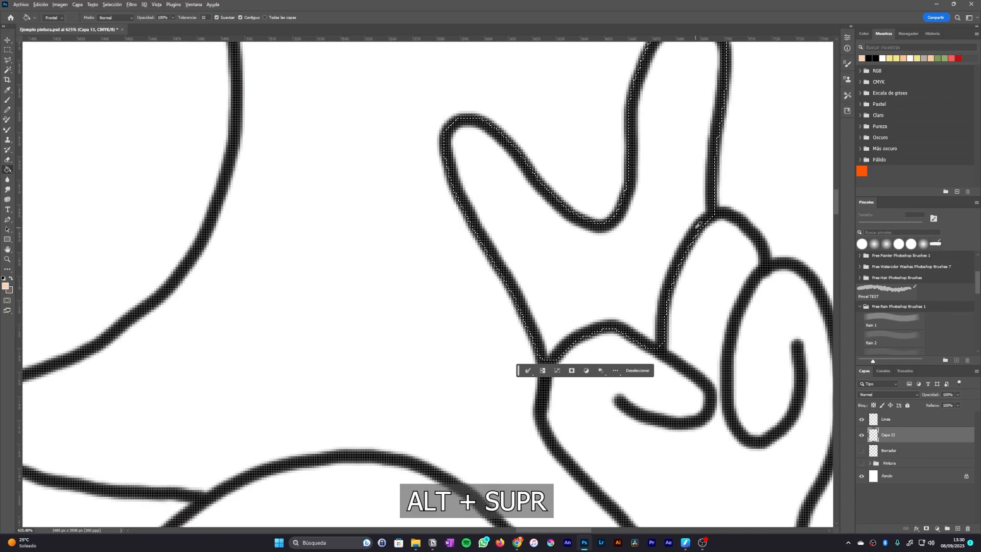
key("alt+Delete")
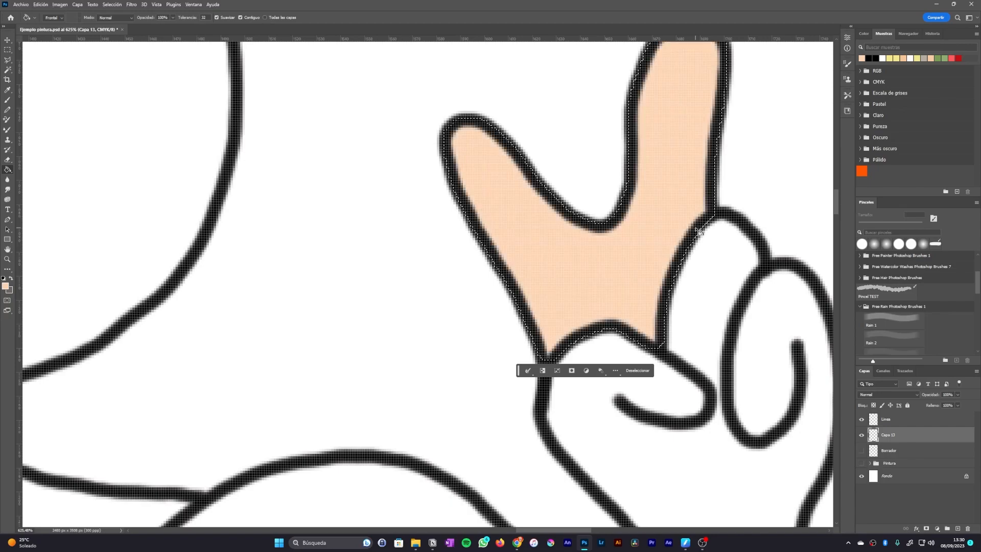
left_click(862, 34)
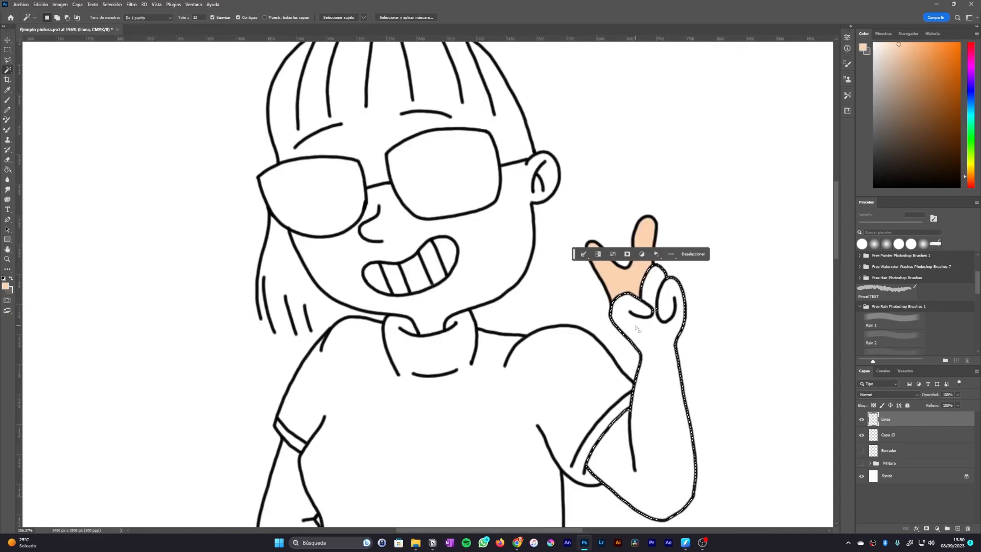
key("alt+BackSpace")
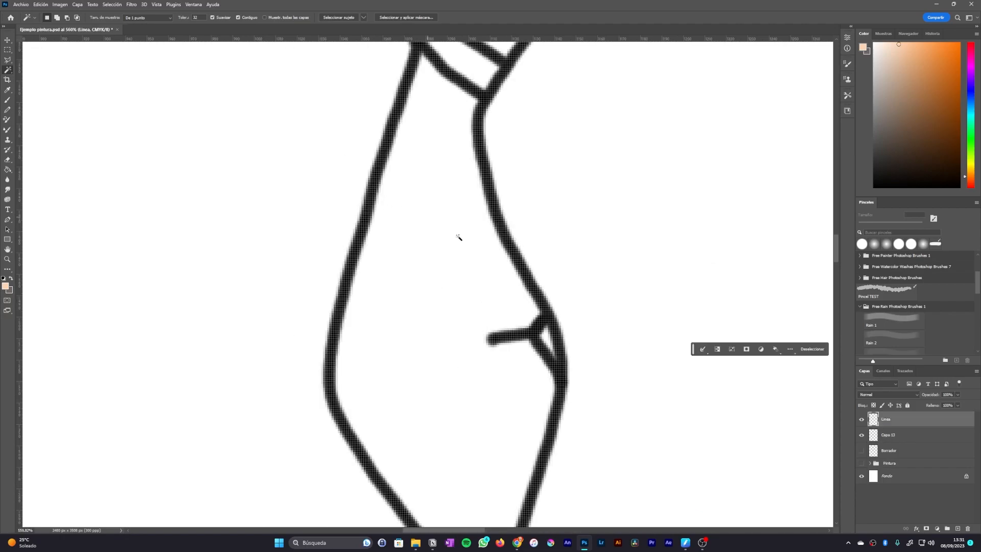
Step: Select the lowered arm on Linea with the Magic Wand and expand the selection
left_click(899, 438)
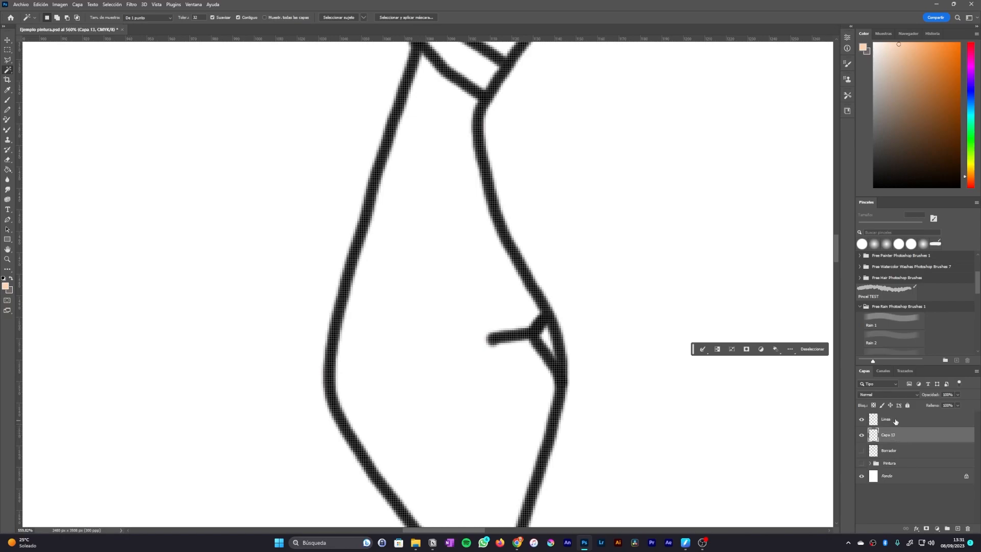
left_click(896, 418)
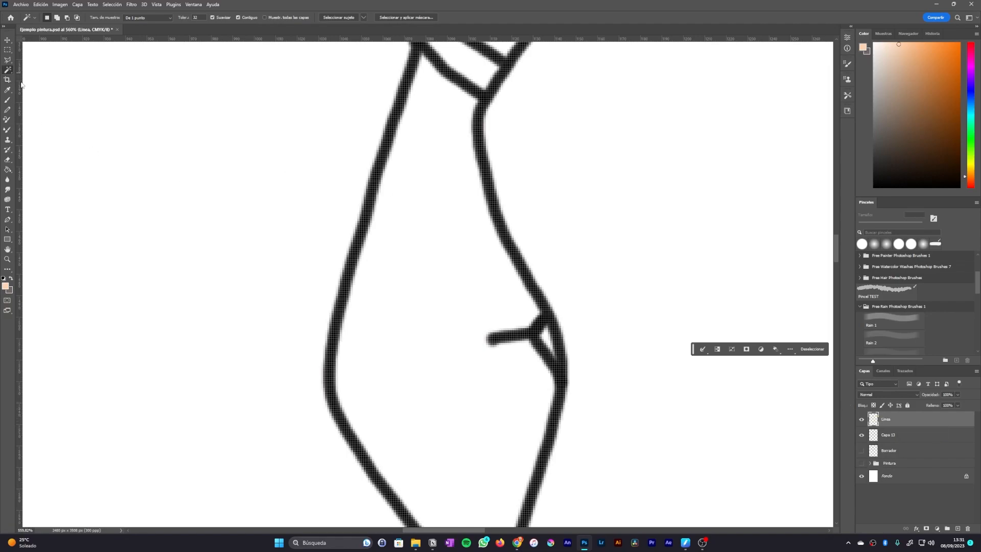
left_click(112, 4)
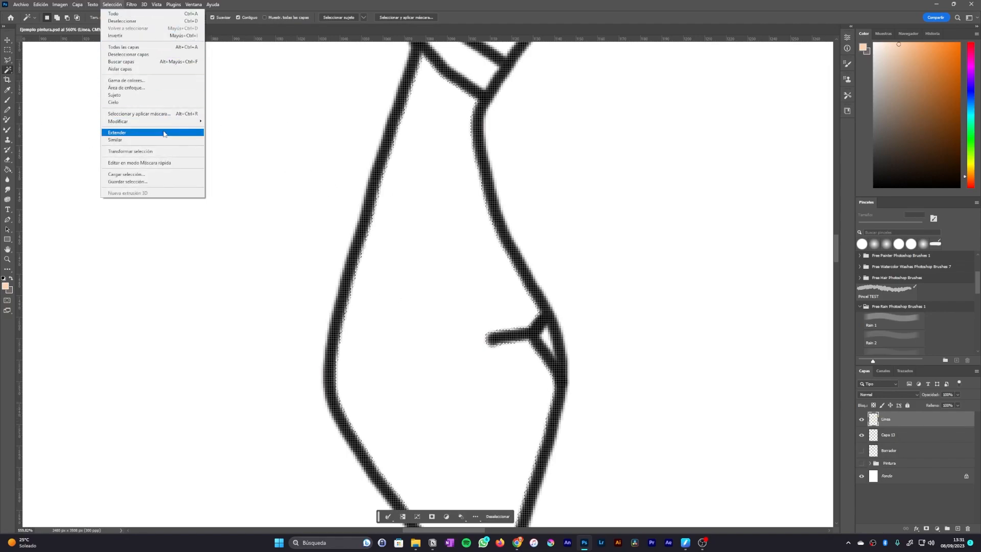
mouse_move(169, 121)
left_click(224, 136)
left_click(411, 250)
left_click_drag(483, 175, 432, 176)
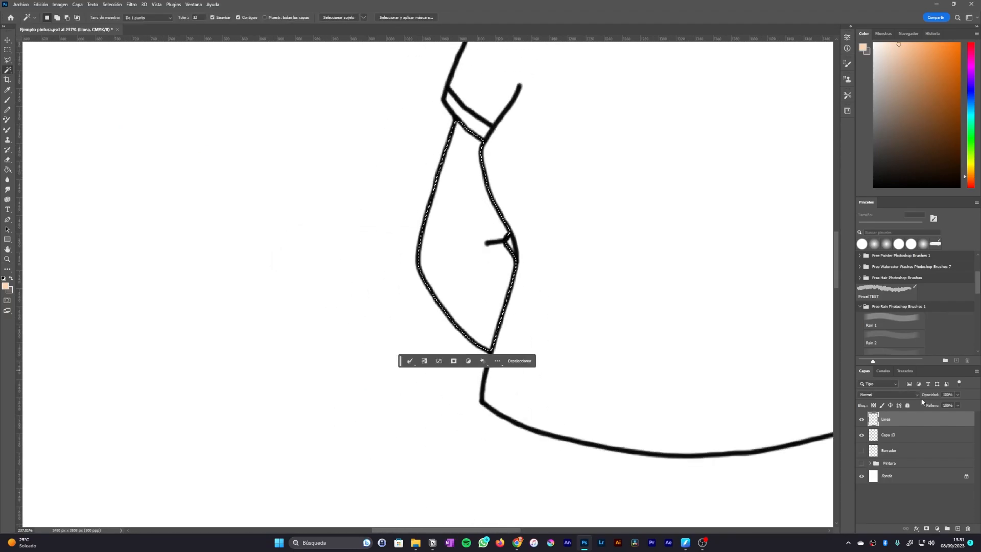
Step: Fill the expanded lowered-arm selection with the peach foreground colour on Capa 13
left_click(888, 435)
key("alt+BackSpace")
left_click_drag(679, 212, 631, 207)
left_click_drag(634, 202, 574, 350)
left_click_drag(515, 168, 558, 165)
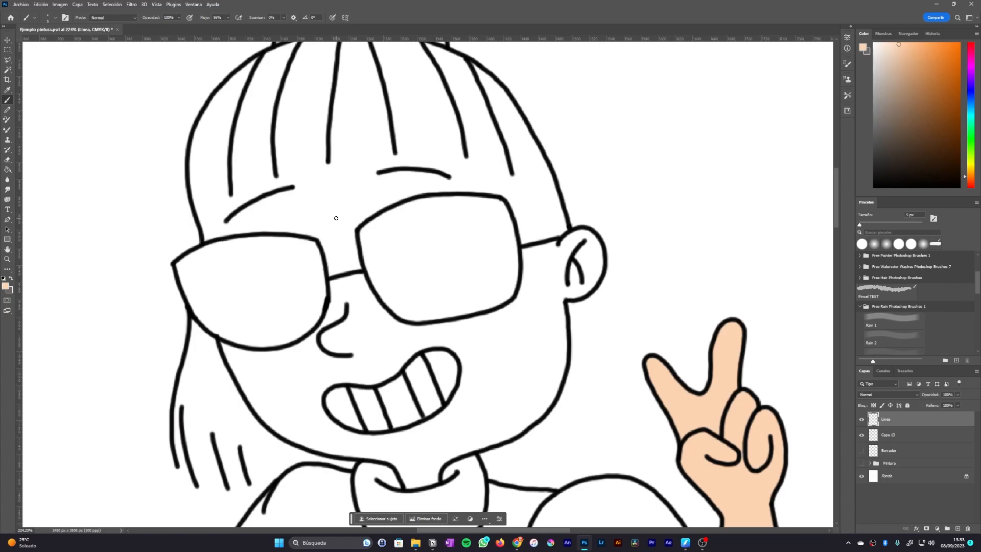
Step: Select the joined hair and forehead area on Linea with the Magic Wand and switch to the Lasso
key("w")
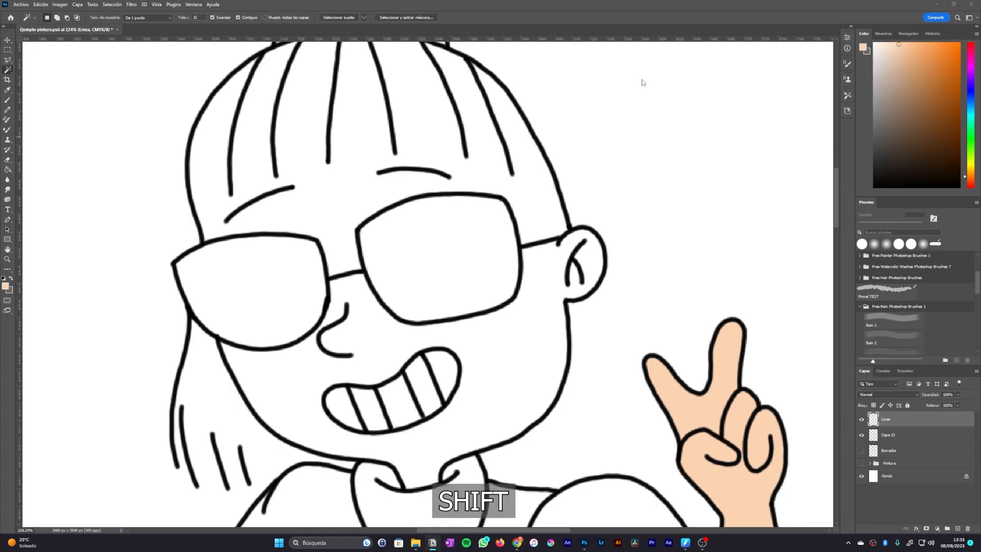
key("alt")
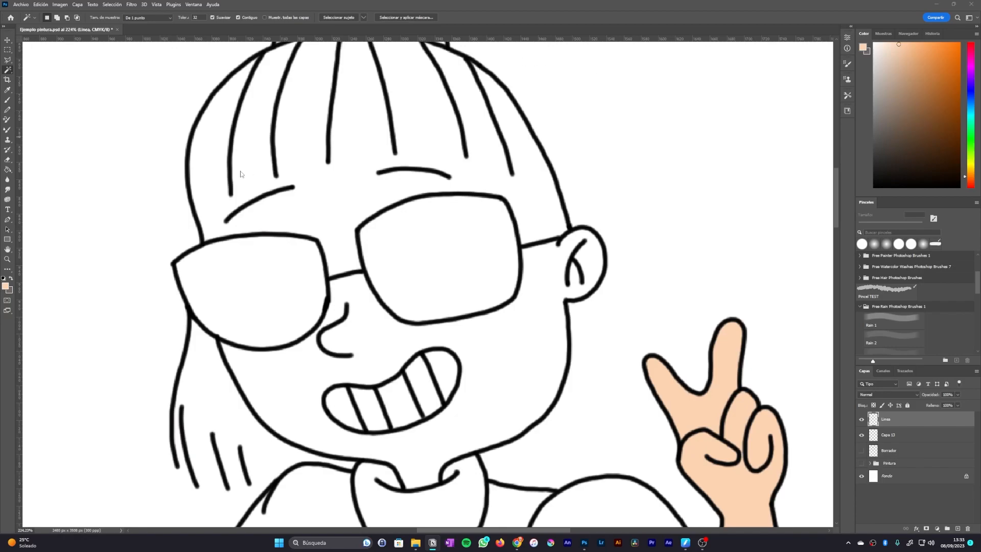
left_click(256, 174)
left_click_drag(291, 206, 272, 232)
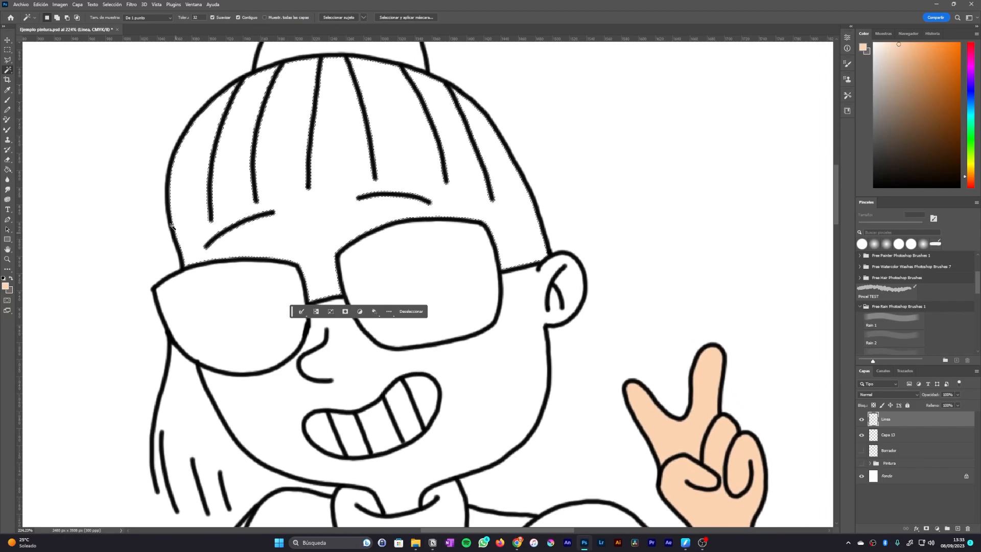
key("l")
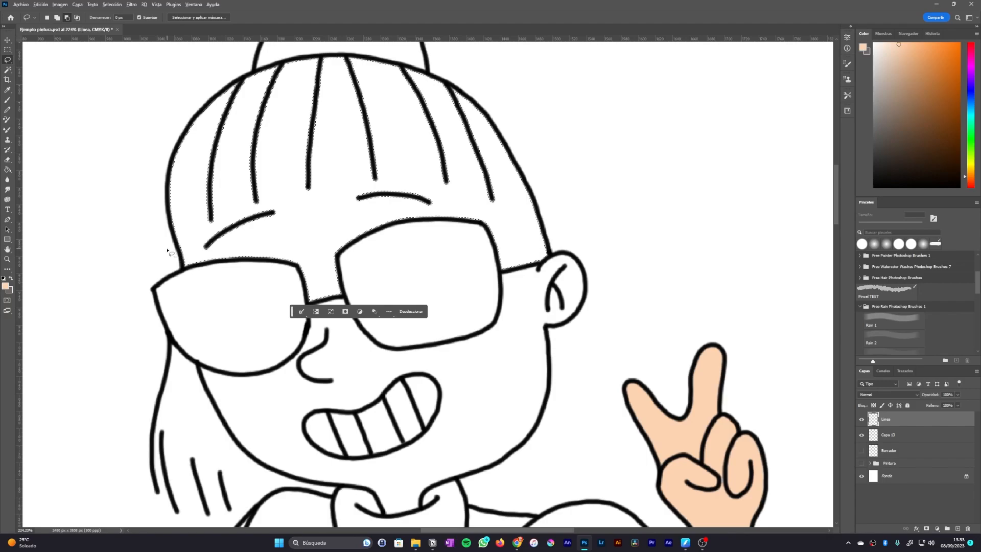
Step: Try to subtract the hair from the selection with a freehand Lasso outline along the hairline, and undo it
left_click_drag(164, 248, 188, 234)
left_click_drag(475, 192, 574, 215)
mouse_move(162, 244)
left_mouse_down()
mouse_move(385, 213)
mouse_move(561, 121)
mouse_move(169, 213)
mouse_move(177, 244)
mouse_move(151, 267)
left_mouse_up()
key("ctrl+z")
key("ctrl+z")
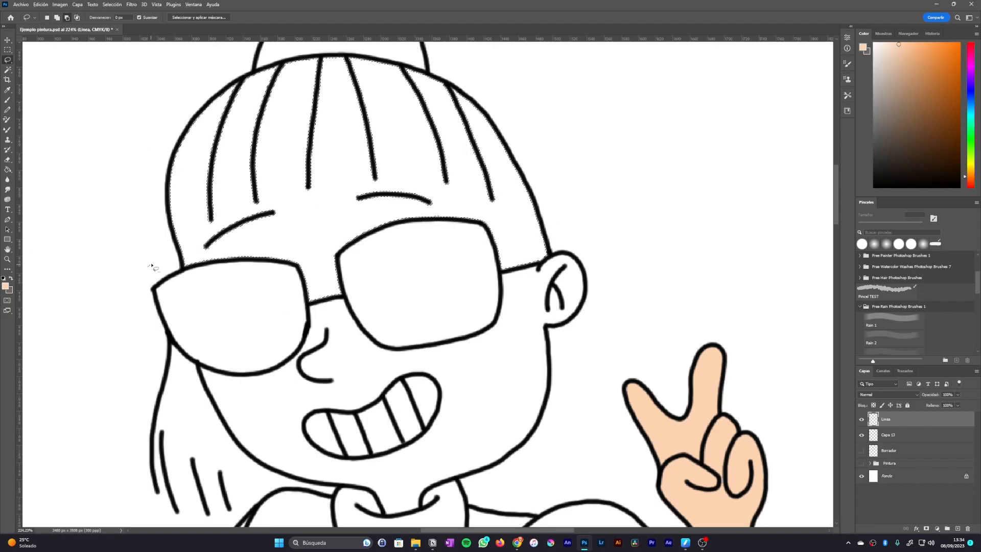
Step: Subtract the hair above the fringe tips from the selection with the Lasso and make Capa 13 the active layer
mouse_move(480, 199)
left_mouse_down()
mouse_move(436, 51)
mouse_move(204, 68)
mouse_move(128, 217)
mouse_move(148, 266)
left_mouse_up()
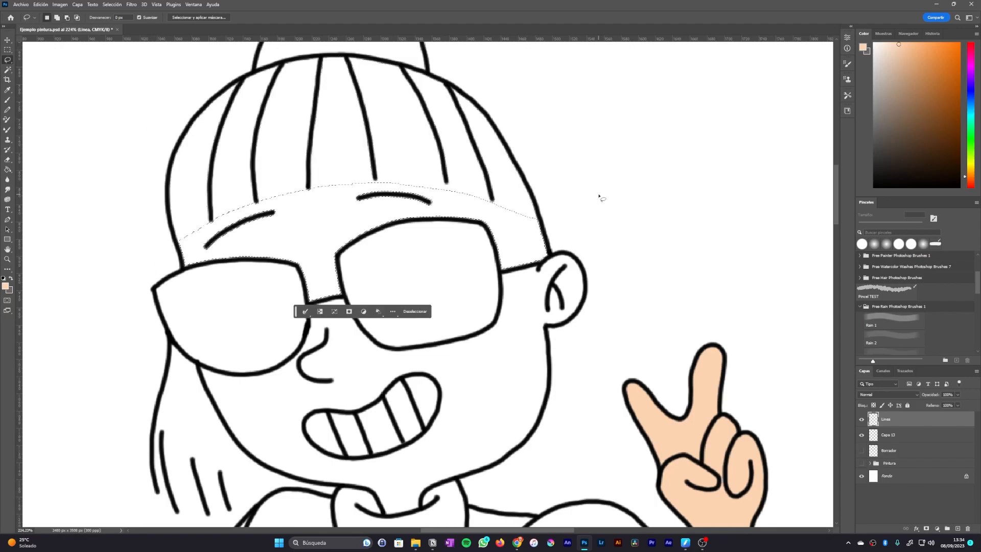
key("alt")
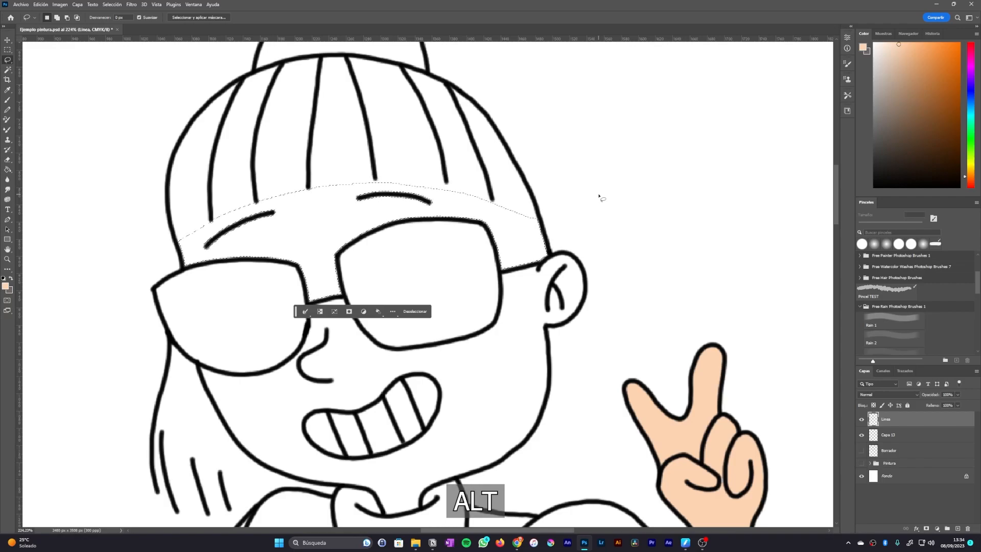
left_click(912, 435)
Step: Try filling the unexpanded forehead selection with peach, inspect it and undo the fill
key("alt+BackSpace")
scroll(424, 284, "down", 2)
key("ctrl+z")
Step: Expand the forehead selection and fill it with the peach foreground colour on Capa 13
left_click(112, 4)
mouse_move(153, 121)
left_click(220, 135)
key("Return")
key("alt+BackSpace")
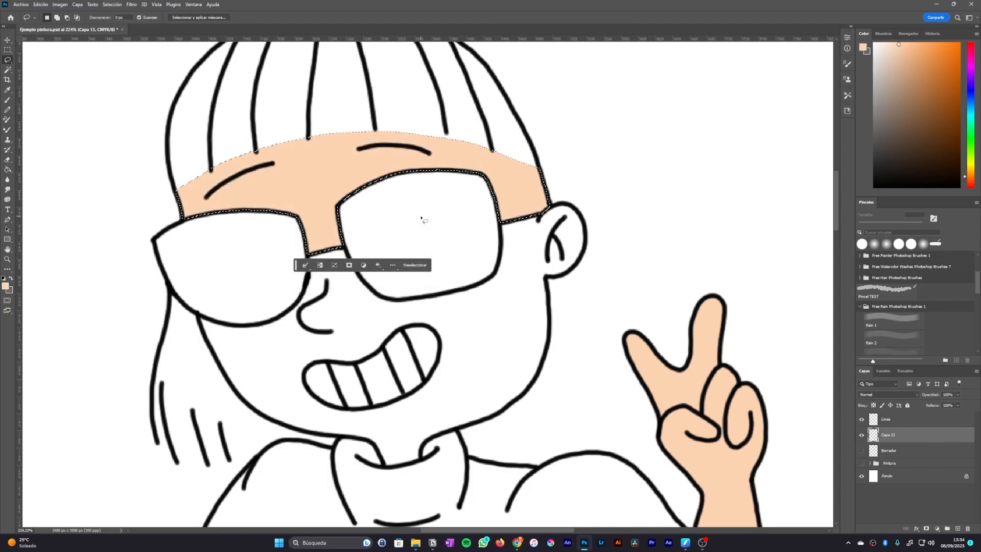
Step: Try the Magic Wand below the glasses on Capa 13, make Linea the active layer and clear the selection
scroll(360, 263, "down", 2)
key("w")
left_click(372, 274)
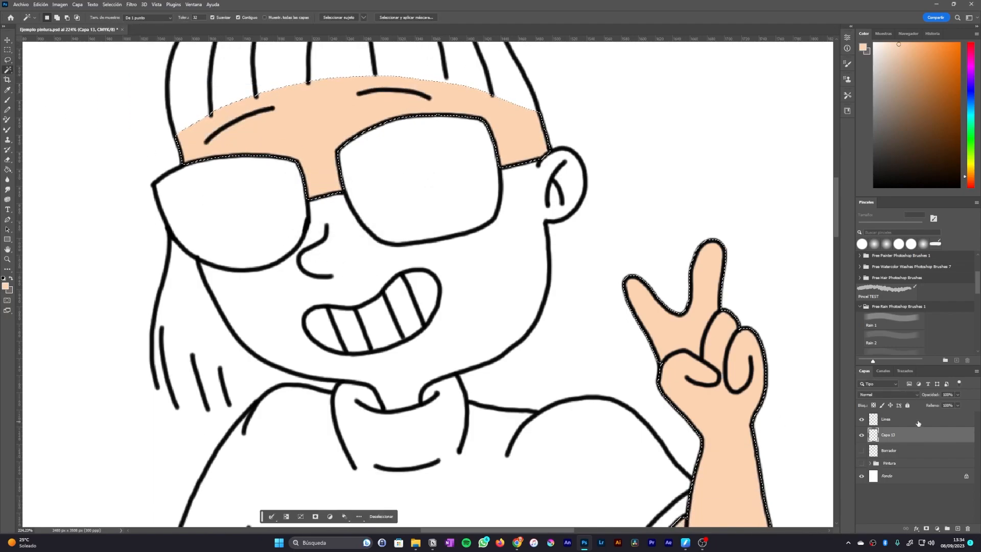
left_click(918, 420)
key("ctrl+d")
Step: Select the lower face with the neck and ear on Linea using the Magic Wand, and expand the selection
left_click(519, 230)
left_click(112, 4)
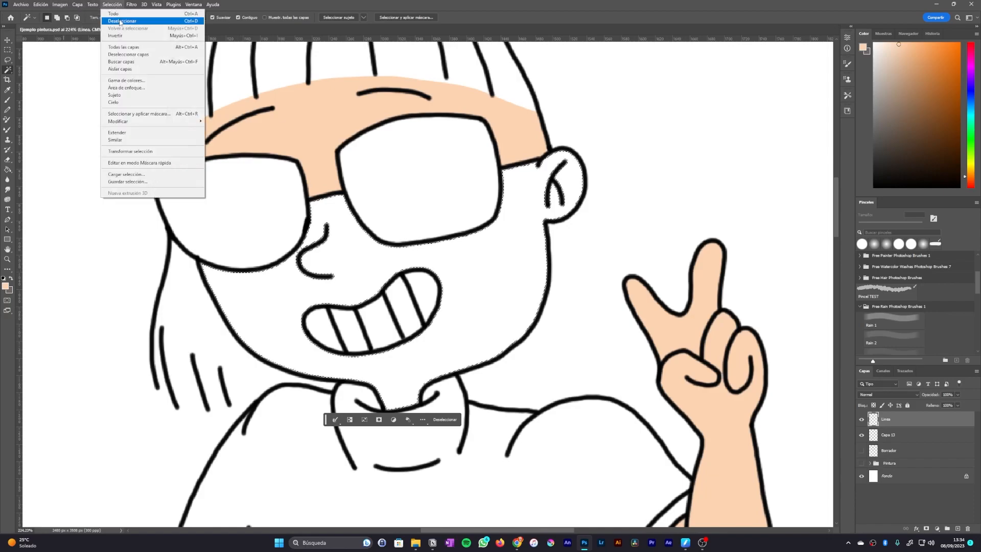
mouse_move(174, 125)
left_click(220, 135)
key("Return")
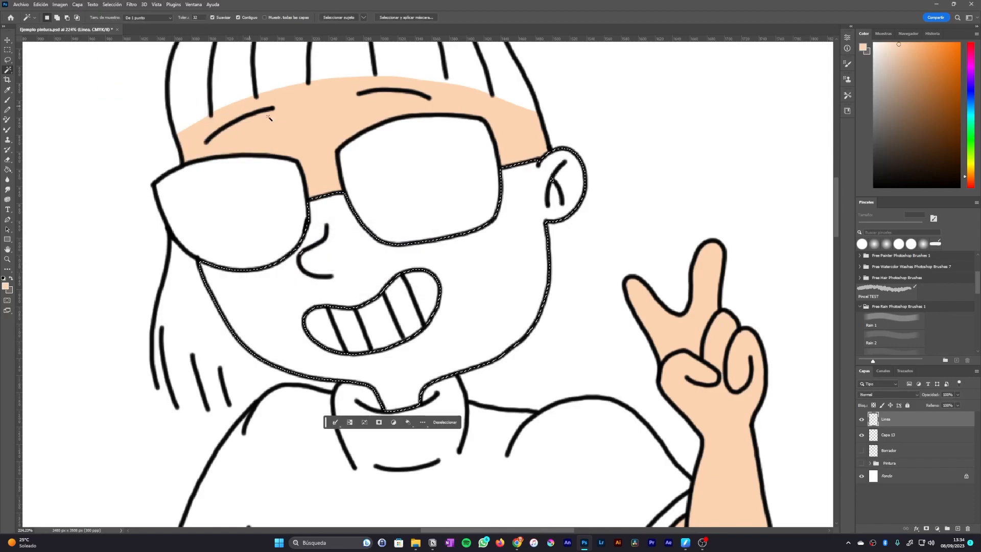
Step: Fill the expanded lower-face selection with the peach foreground colour on Capa 13
left_click(894, 435)
key("alt+BackSpace")
left_click_drag(588, 290, 524, 327)
left_click_drag(520, 379, 503, 301)
left_click_drag(502, 301, 526, 278)
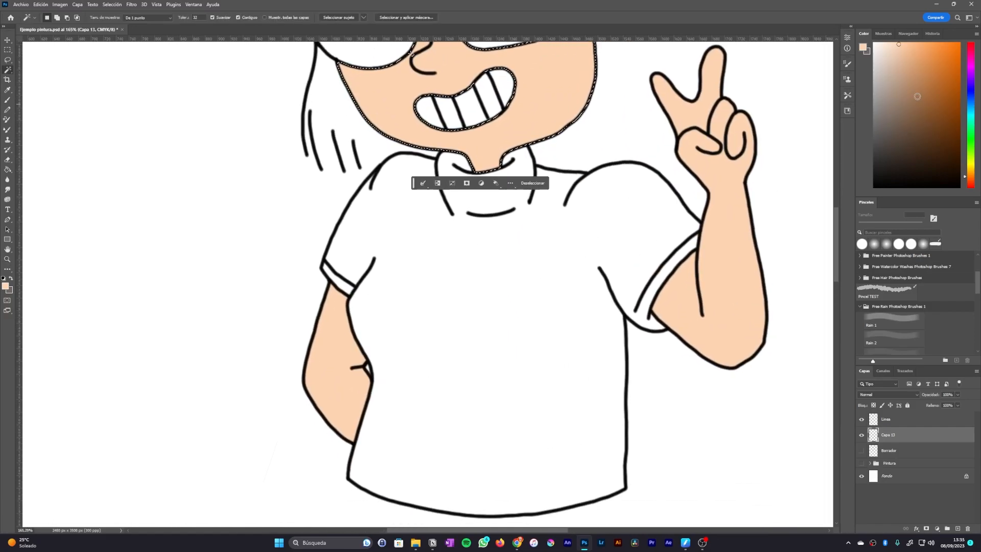
Step: Add a new layer above Capa 13 and set the foreground colour to the muted green swatch
left_click(959, 529)
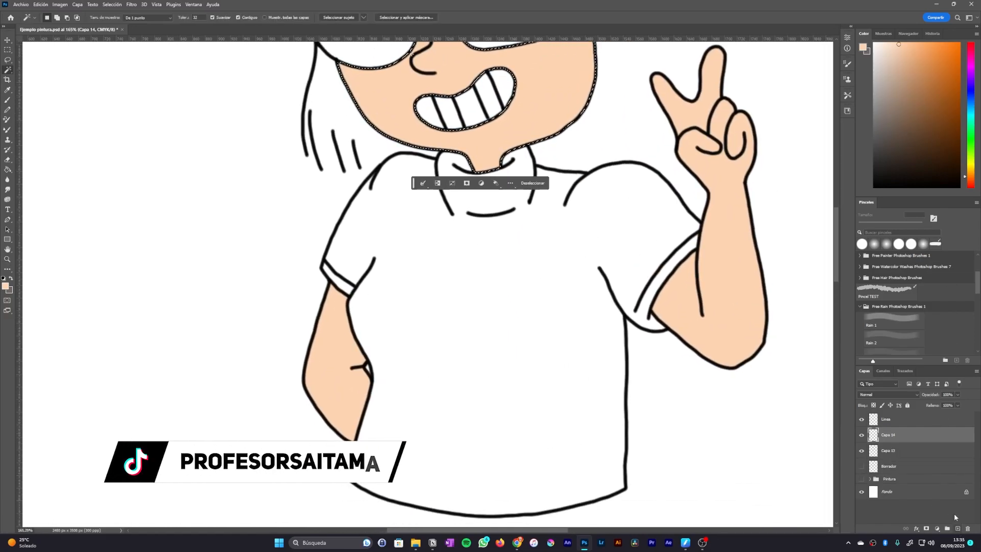
left_click(883, 33)
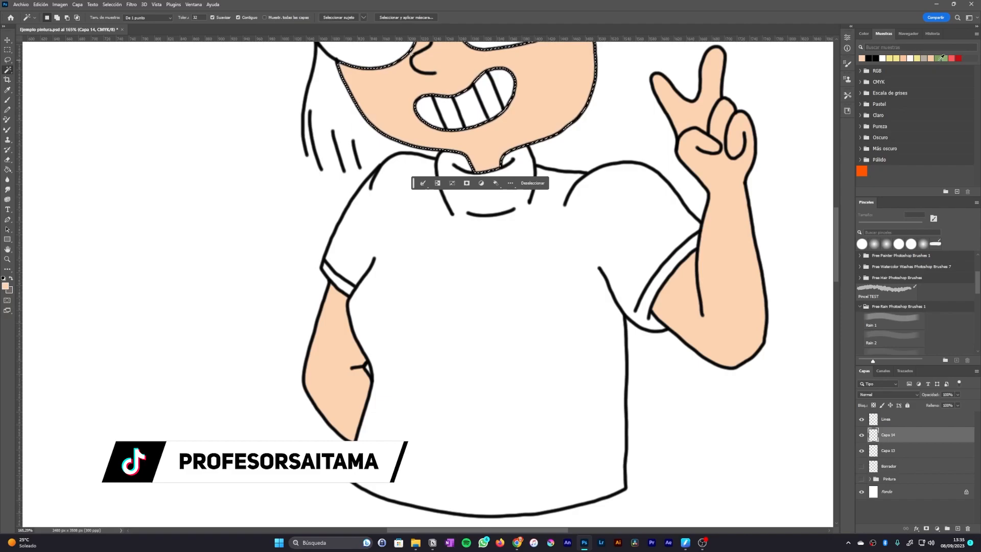
left_click(942, 58)
Step: Select the shirt body on Linea with the Magic Wand and add the remaining sleeve and cuff areas
left_click(889, 418)
left_click(539, 300)
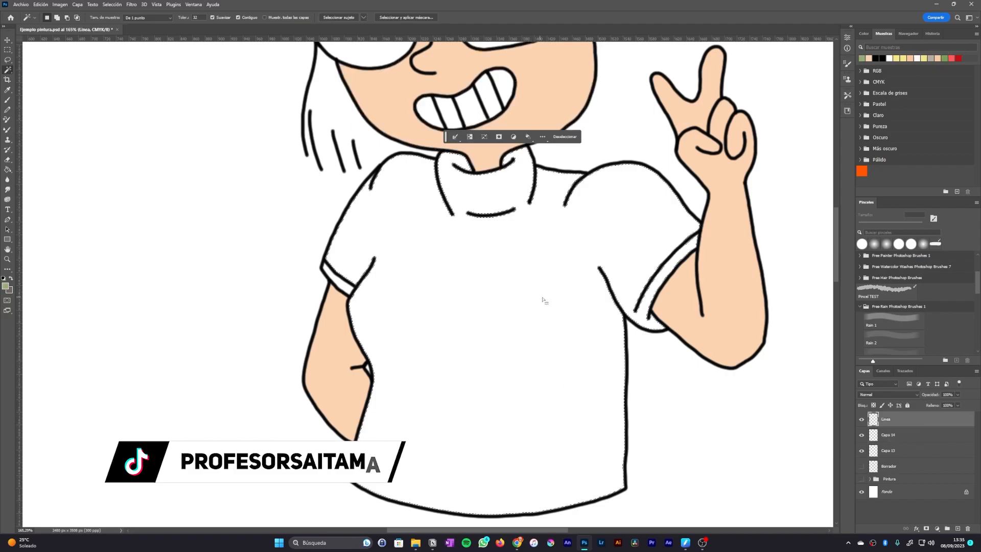
scroll(417, 282, "up", 3)
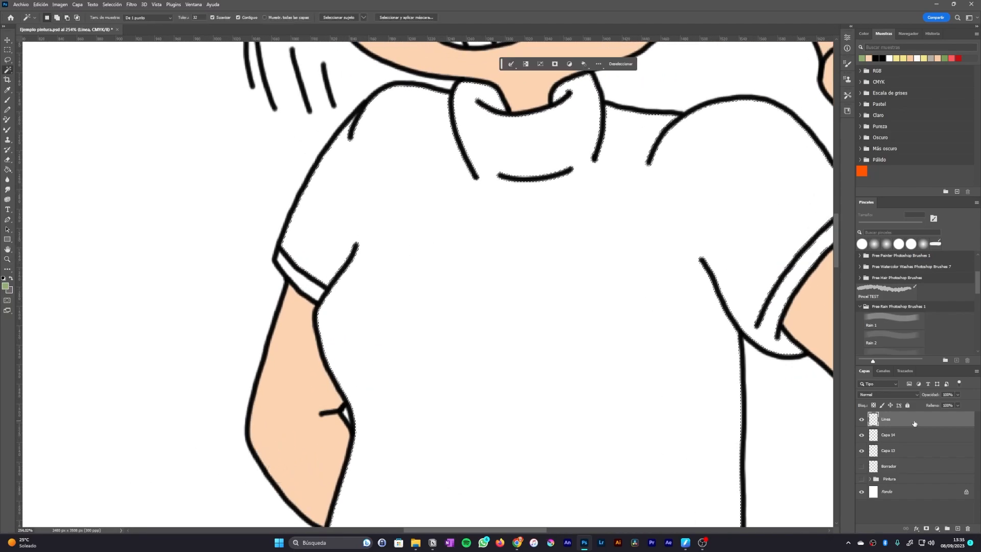
scroll(751, 350, "down", 2)
scroll(752, 349, "up", 1)
left_click_drag(725, 349, 644, 343)
scroll(623, 343, "up", 2)
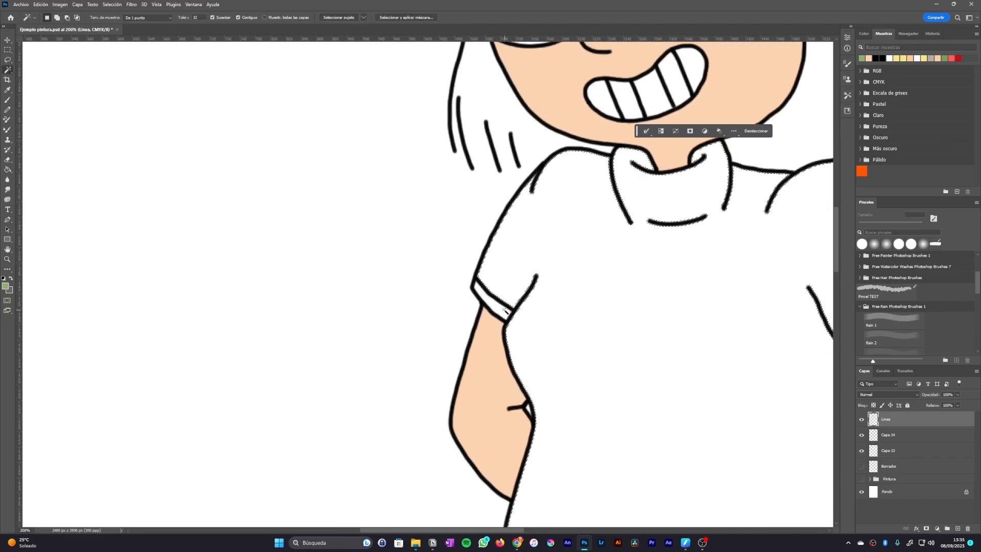
scroll(700, 346, "down", 1)
scroll(603, 272, "right", 3)
left_click(603, 272)
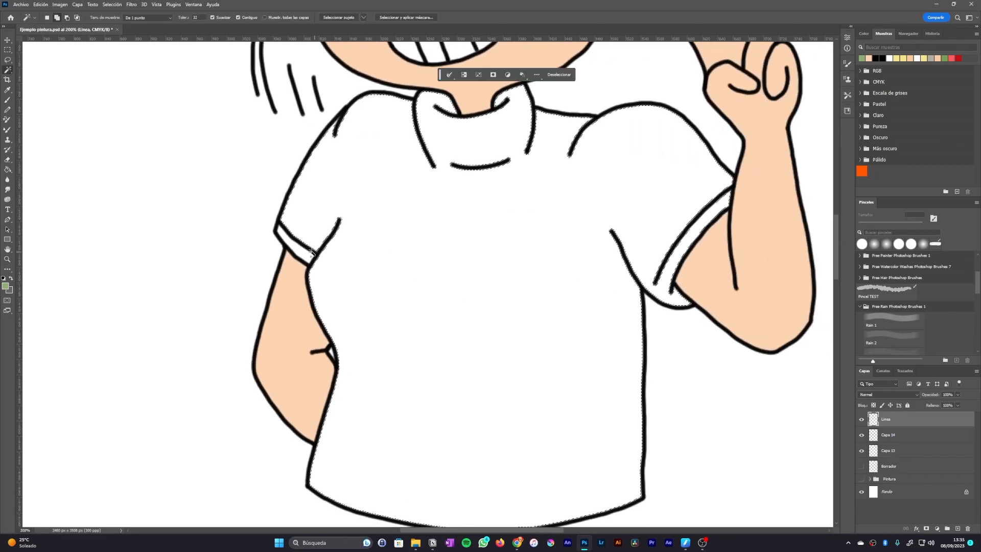
Step: Expand the shirt selection and fill it with the muted green foreground colour on Capa 14
left_click(918, 439)
key("alt+BackSpace")
key("ctrl+z")
left_click(112, 4)
left_click(223, 131)
key("Return")
key("alt+BackSpace")
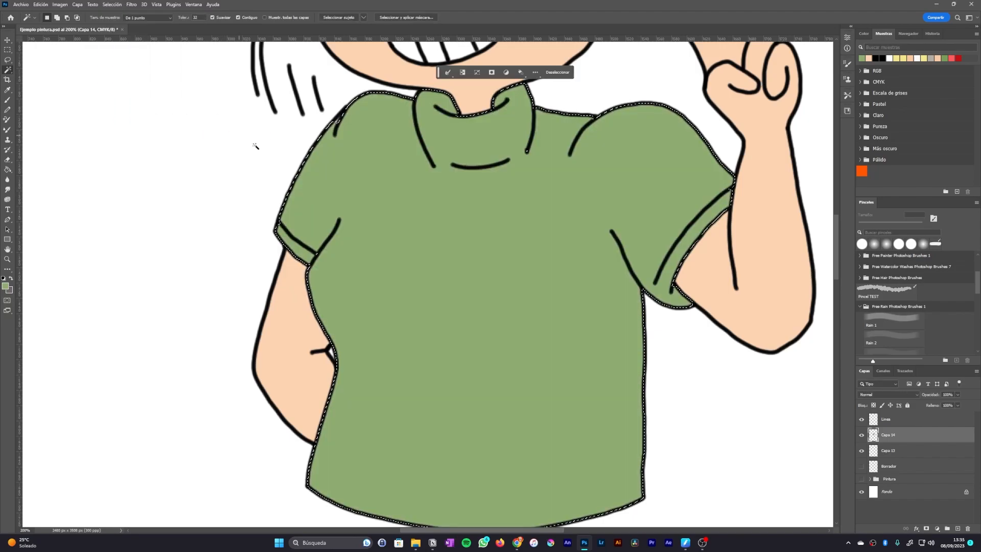
Step: Set the foreground colour to the pale yellow swatch and make Capa 15 active with the Lasso for the hair
scroll(241, 136, "down", 5)
scroll(556, 122, "up", 5)
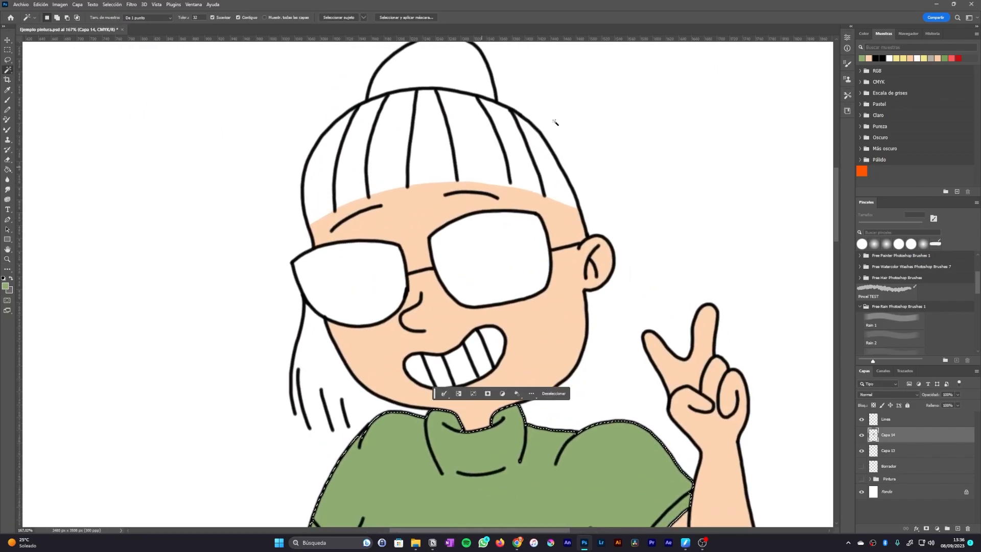
left_click(924, 57)
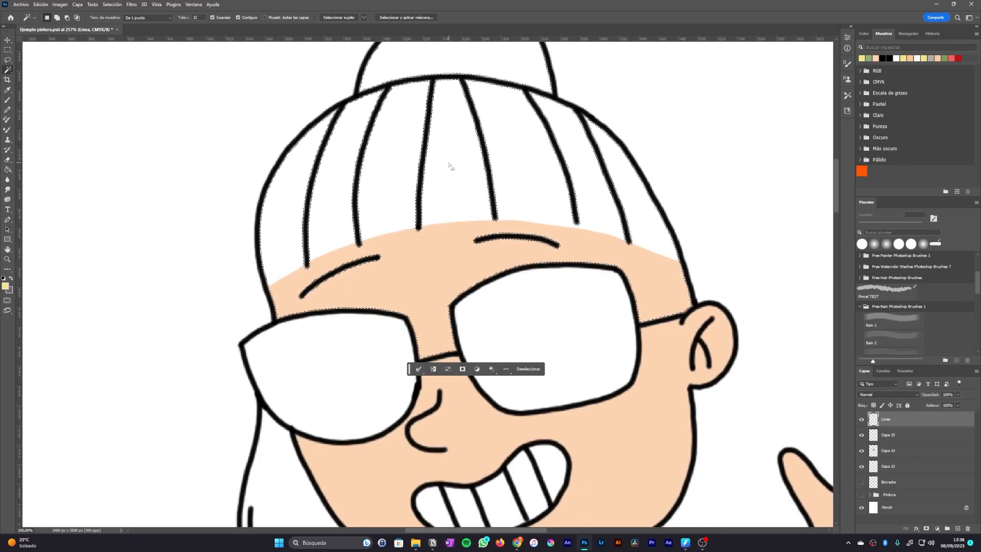
key("l")
key("alt+bracketleft")
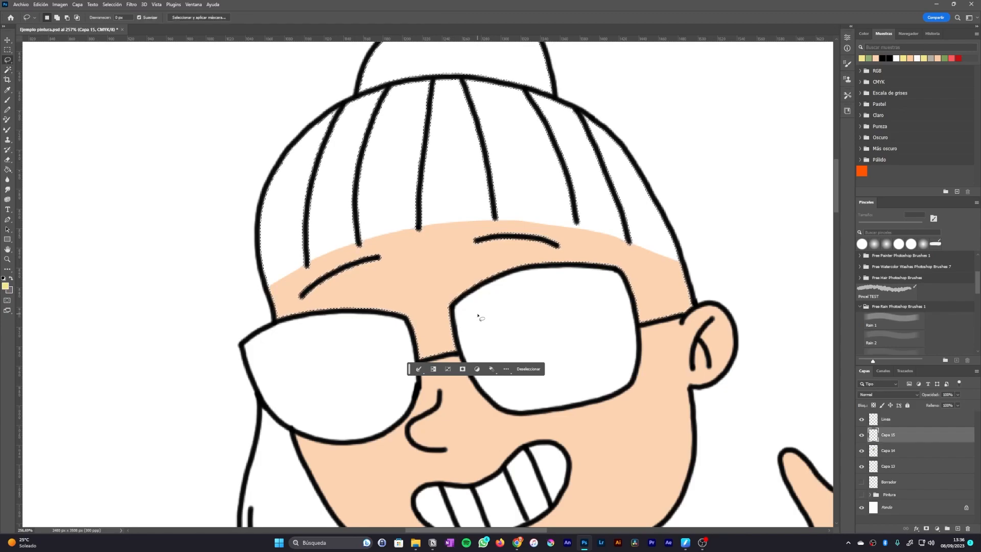
Step: Subtract the forehead below the hairline from the hair selection with a freehand Lasso outline
left_click_drag(254, 299, 260, 298)
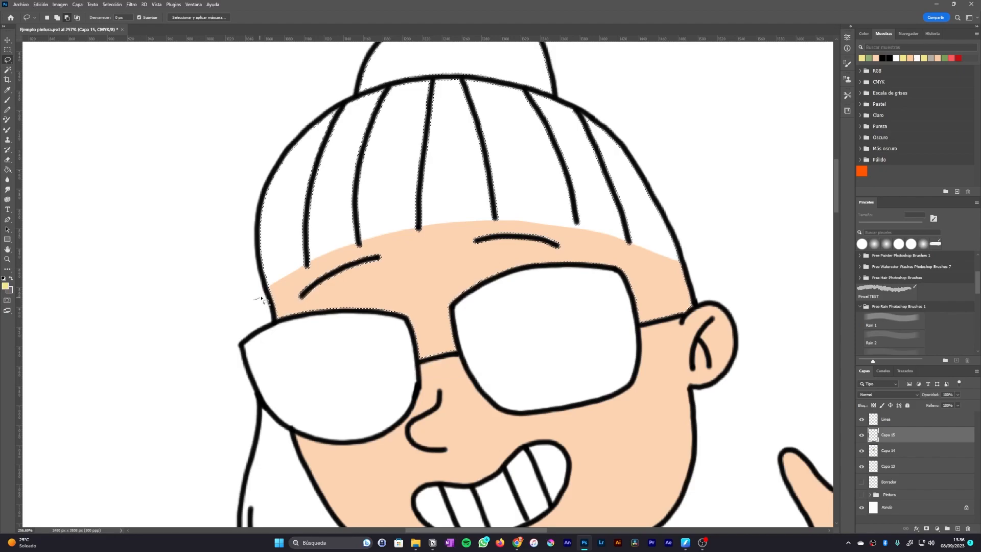
left_click_drag(610, 239, 687, 263)
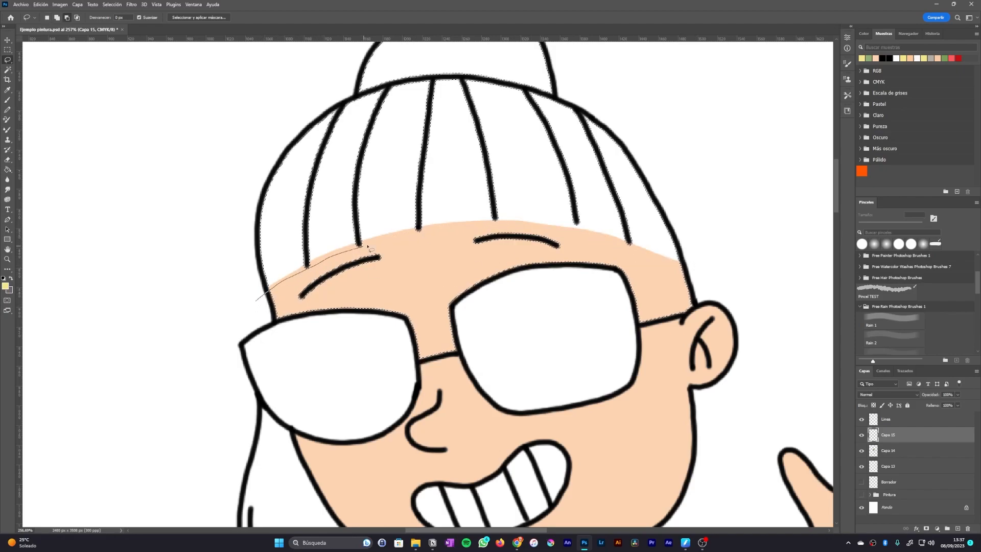
mouse_move(664, 257)
left_mouse_down()
mouse_move(408, 437)
mouse_move(225, 340)
mouse_move(258, 301)
left_mouse_up()
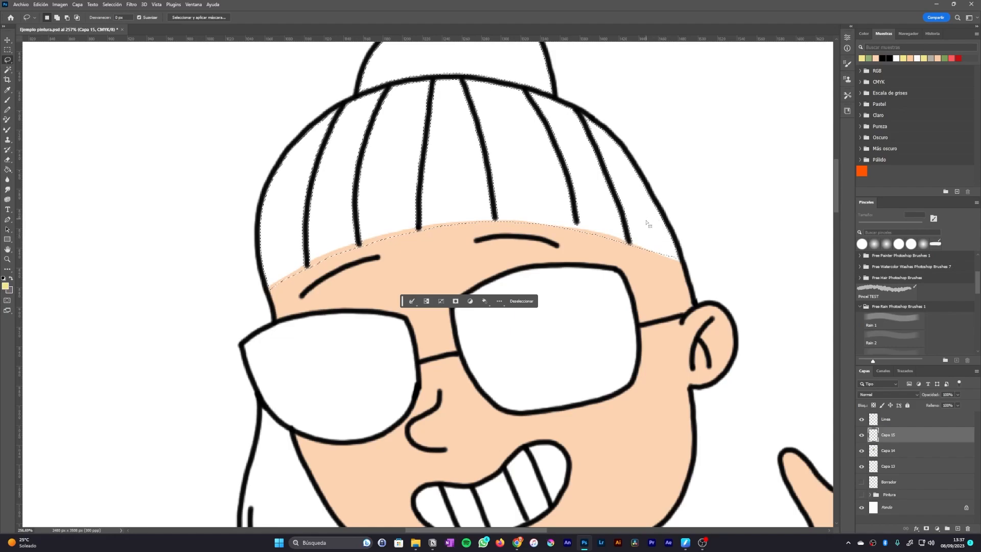
Step: Add the missed sliver along the hairline beside the ear-side temple to the hair selection with freehand Lasso outlines
key("shift")
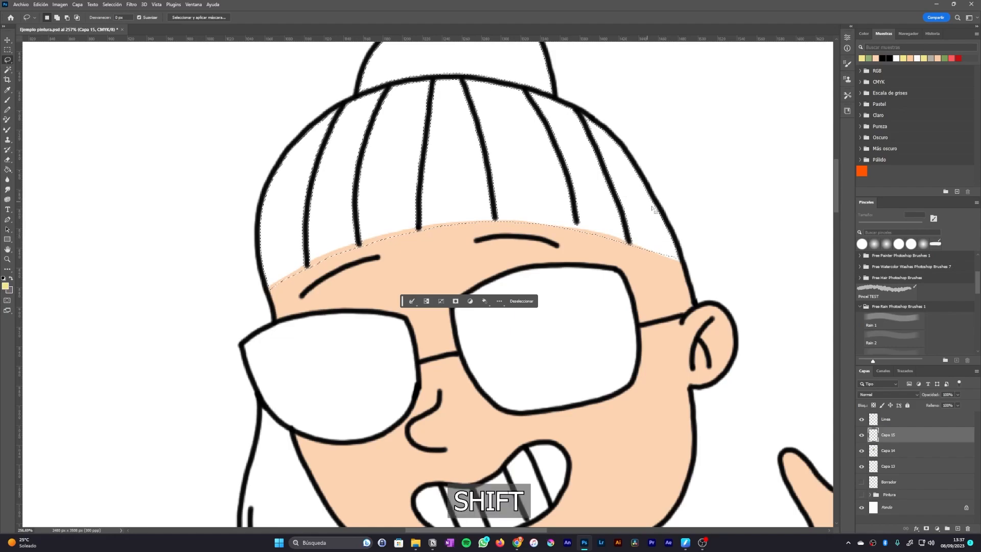
left_click_drag(636, 241, 684, 261)
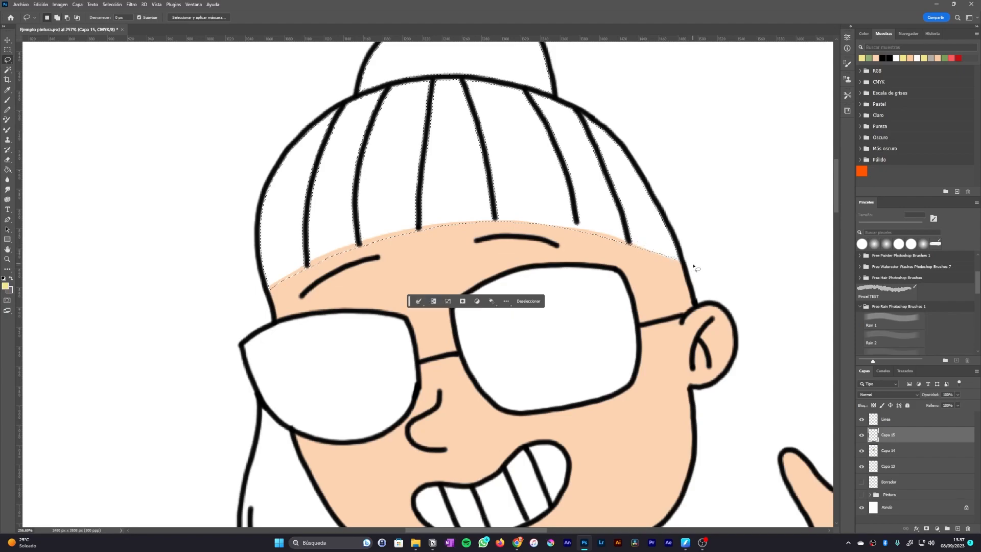
left_click_drag(637, 241, 683, 262)
left_click_drag(639, 244, 687, 262)
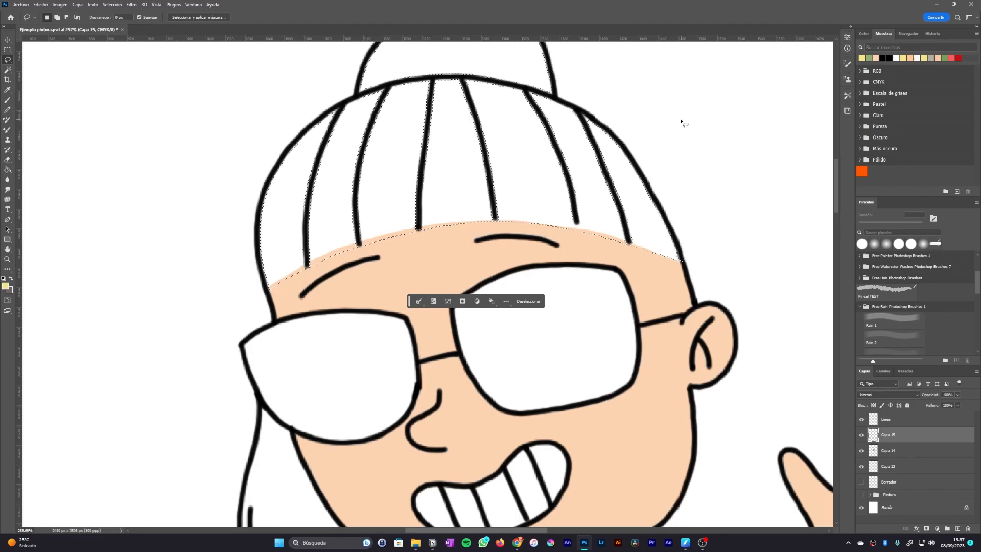
Step: Expand the hair selection and fill it with the pale yellow foreground colour on Capa 15
left_click(114, 5)
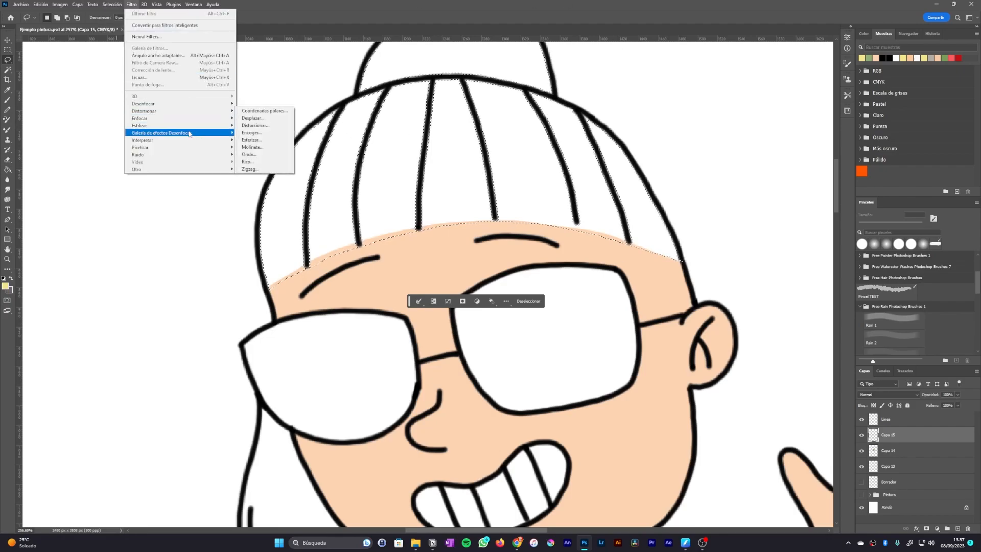
mouse_move(113, 4)
left_click(145, 134)
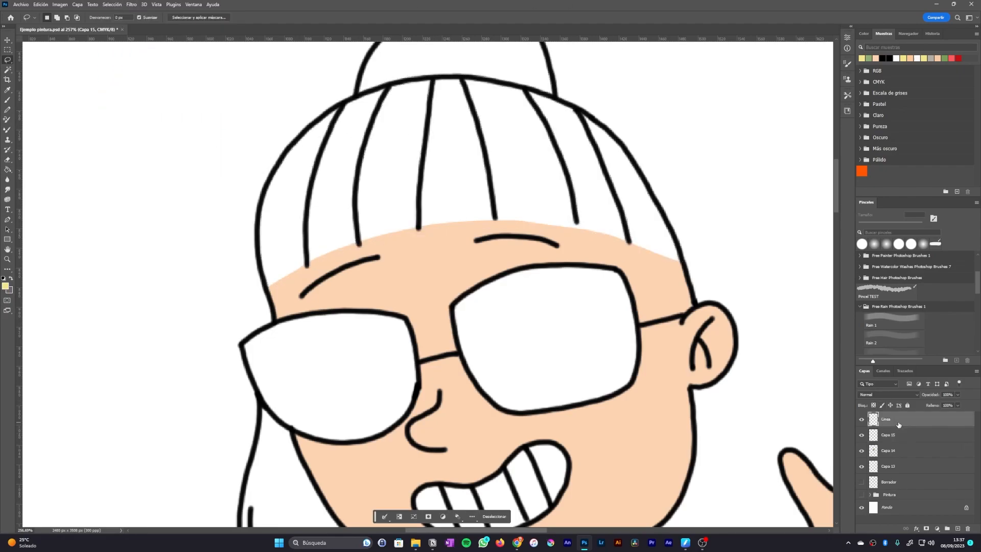
left_click(112, 5)
mouse_move(153, 125)
left_click(230, 136)
left_click(414, 251)
key("alt+BackSpace")
Step: Outline the loose hair between cheek and shoulder with the Lasso, fill it pale yellow on Capa 15, and deselect
scroll(334, 337, "down", 4)
scroll(254, 409, "up", 5)
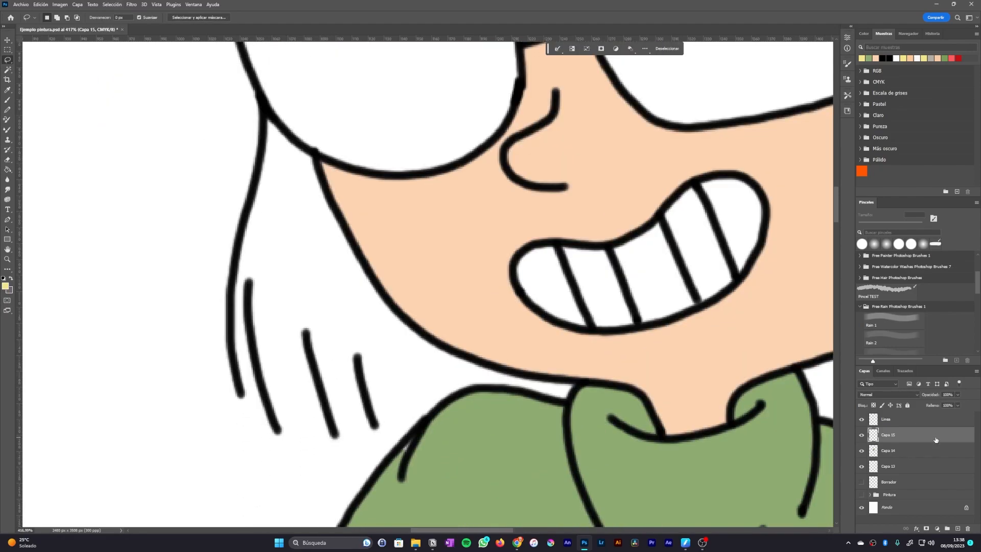
left_click_drag(344, 164, 350, 156)
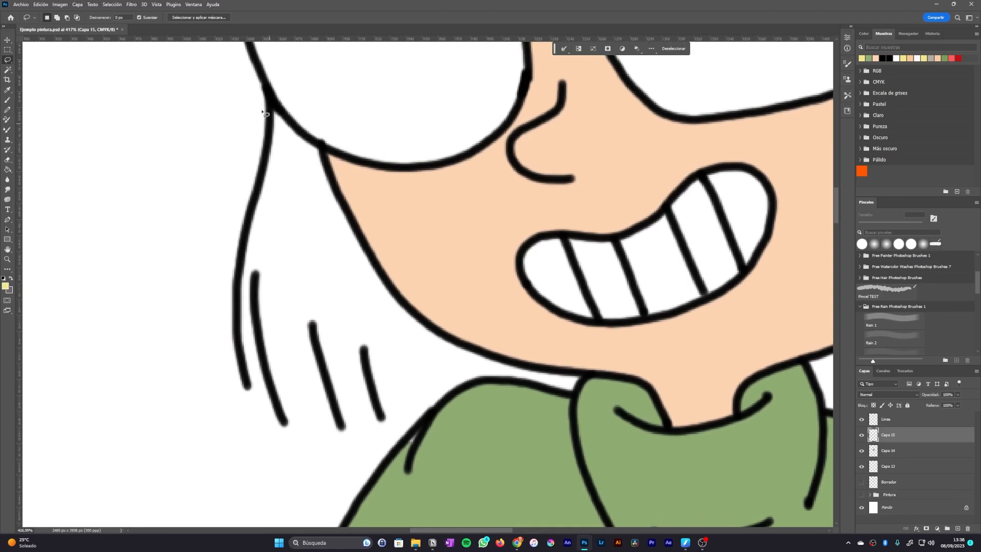
left_click_drag(271, 101, 269, 100)
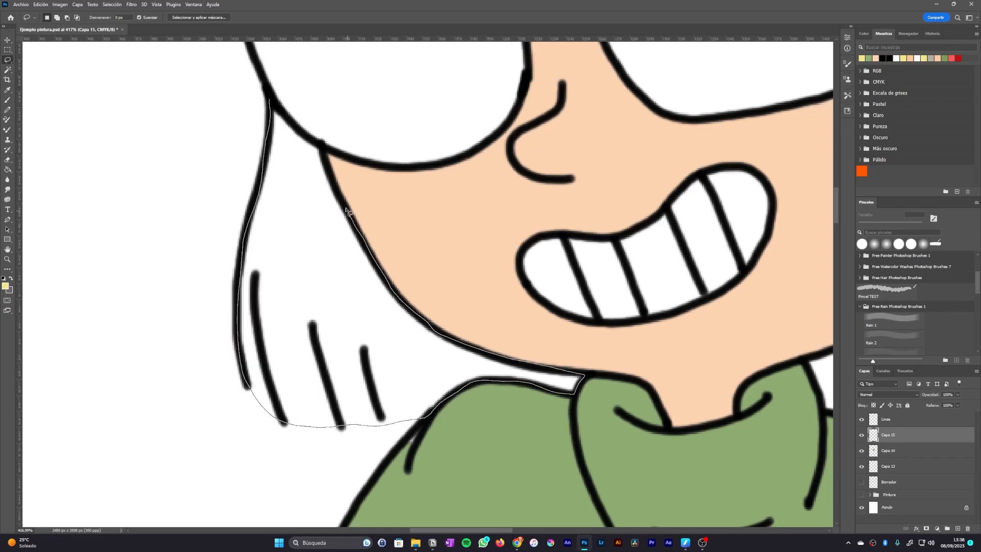
left_click_drag(270, 104, 270, 102)
key("ctrl+space")
left_click_drag(441, 197, 410, 223)
key("alt+BackSpace")
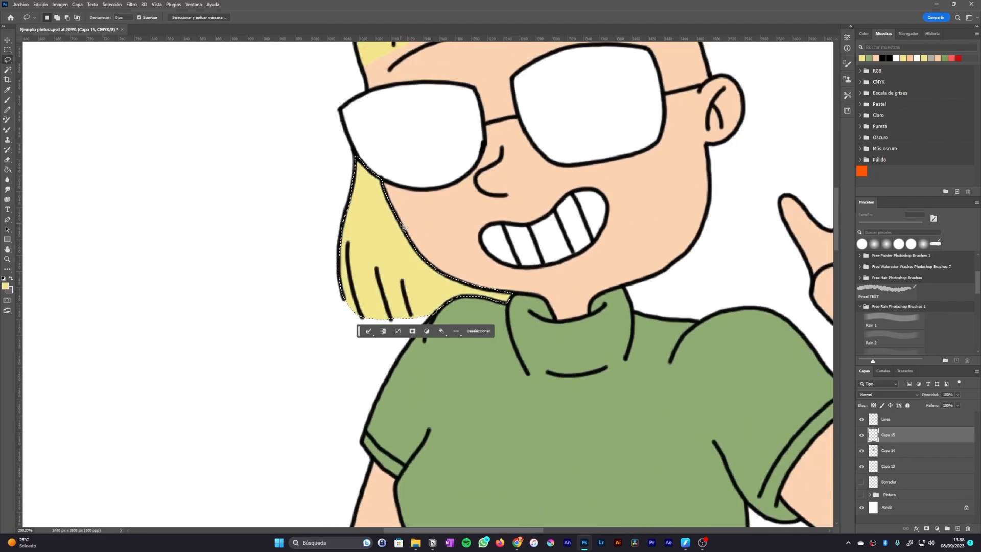
key("ctrl+d")
Step: Add a new layer above Capa 15 and select both sunglass lenses on Linea with the Magic Wand
key("ctrl+space")
left_click_drag(463, 199, 430, 200)
key("space")
left_click_drag(484, 158, 443, 195)
key("ctrl+space")
left_click_drag(445, 192, 451, 189)
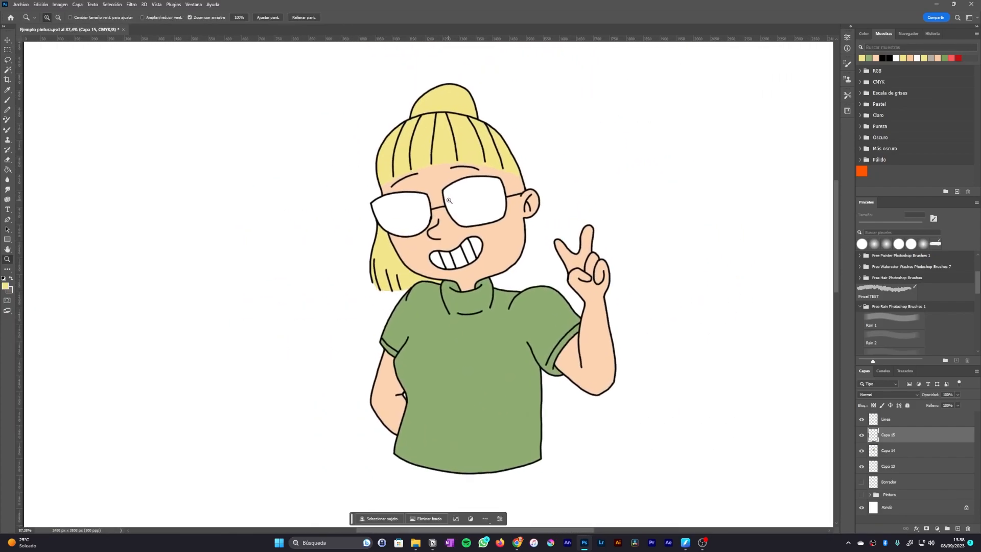
key("ctrl+space")
left_click_drag(483, 131, 529, 128)
left_click(958, 529)
key("ctrl+space")
left_click_drag(395, 277, 408, 277)
key("w")
left_click(887, 419)
left_click(476, 279)
left_click(320, 289, "shift")
Step: Expand the lens selection, fill it with black on Capa 16, deselect, and save the file
left_click(61, 6)
mouse_move(112, 5)
mouse_move(131, 122)
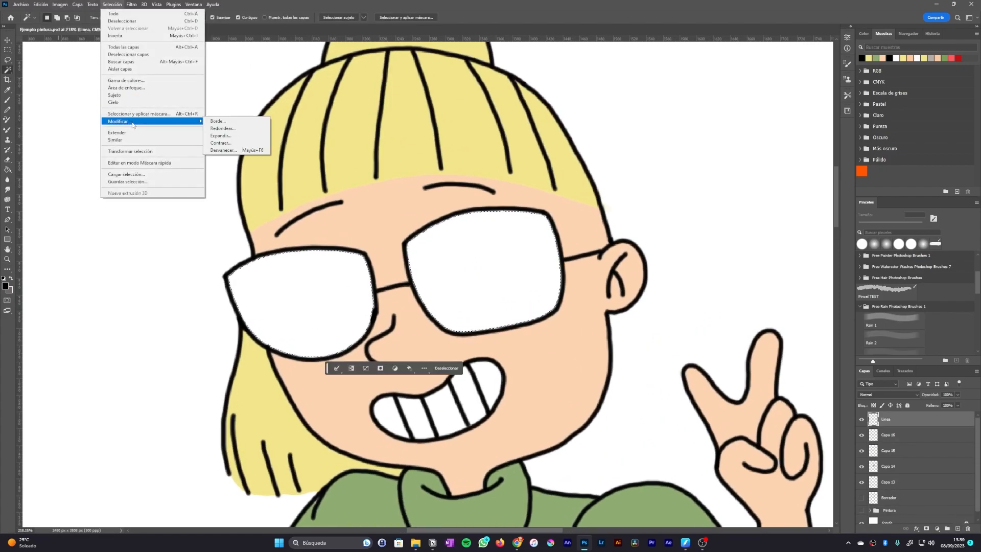
left_click(223, 136)
left_click(409, 250)
left_click(905, 436)
key("alt+BackSpace")
key("ctrl+d")
key("m")
key("ctrl+s")
Step: Show the Pintura group and move it with Free Transform to the left of the cartoon figure
left_click_drag(213, 180, 140, 184)
left_click_drag(140, 185, 153, 202)
left_click_drag(153, 202, 218, 200)
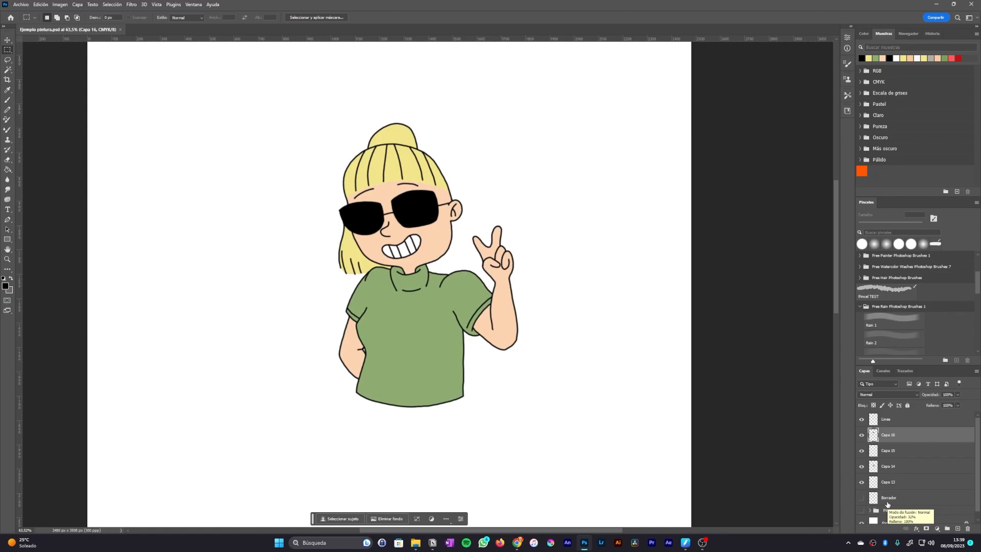
scroll(889, 506, "down", 1)
left_click(861, 503)
left_click(908, 504)
key("ctrl+t")
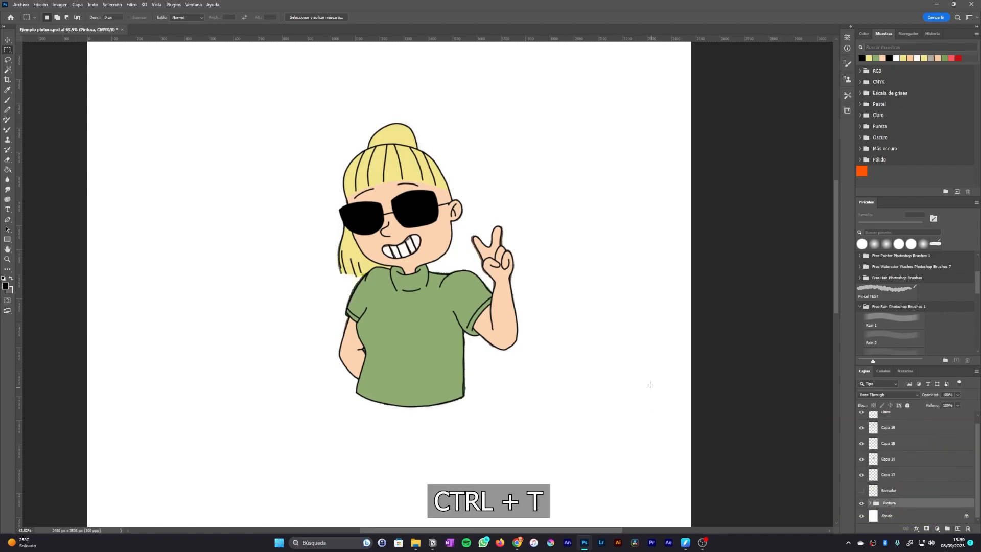
left_click_drag(441, 317, 289, 322)
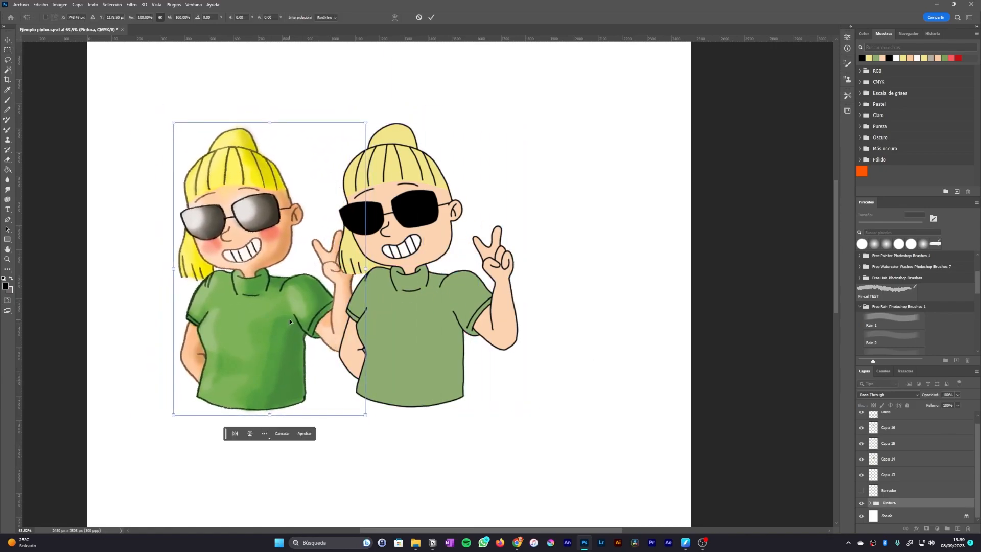
Step: Group the layers from Linea to Borrador as "Cartoon" and move the group to the right of the painted figure
left_click(903, 491)
left_click(901, 418, "shift")
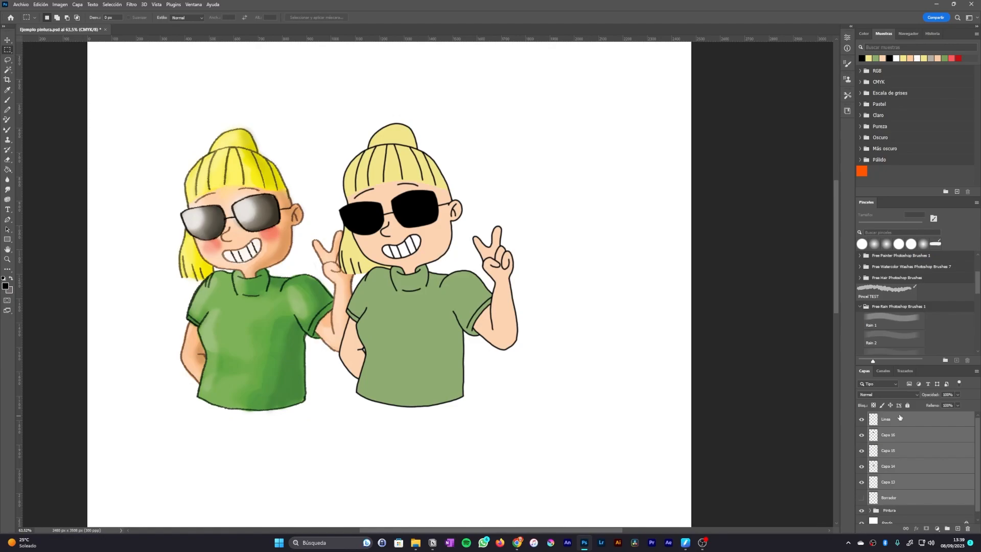
key("ctrl+g")
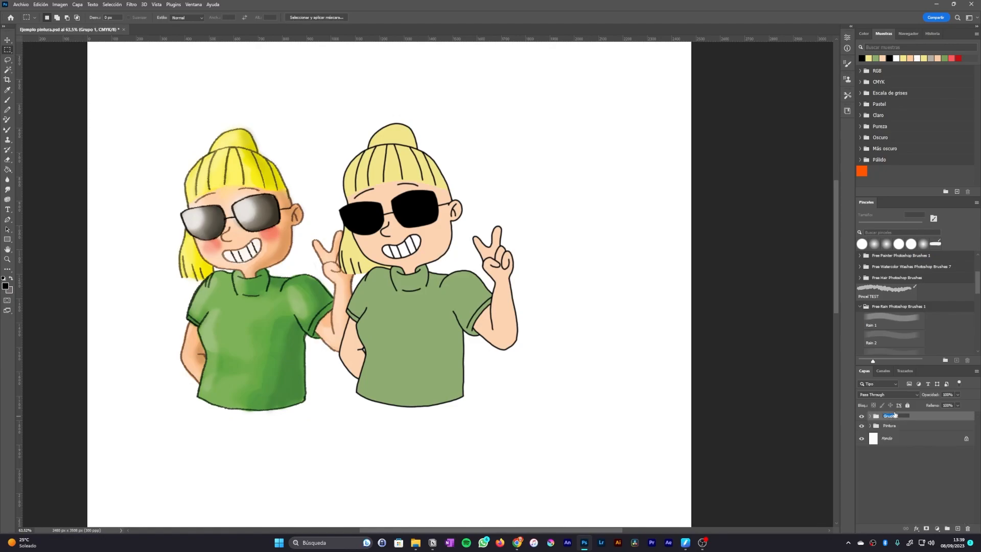
key("ctrl+t")
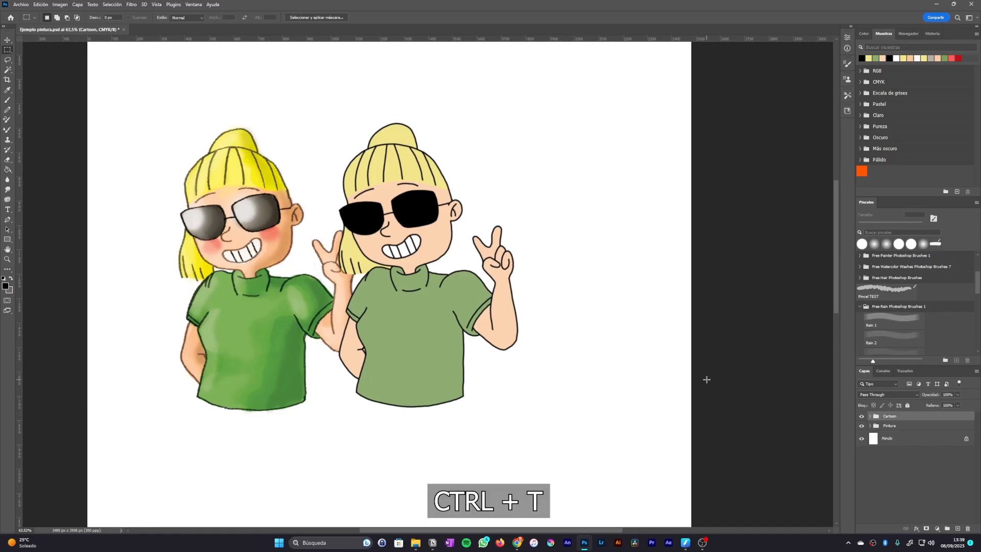
left_click_drag(435, 323, 512, 325)
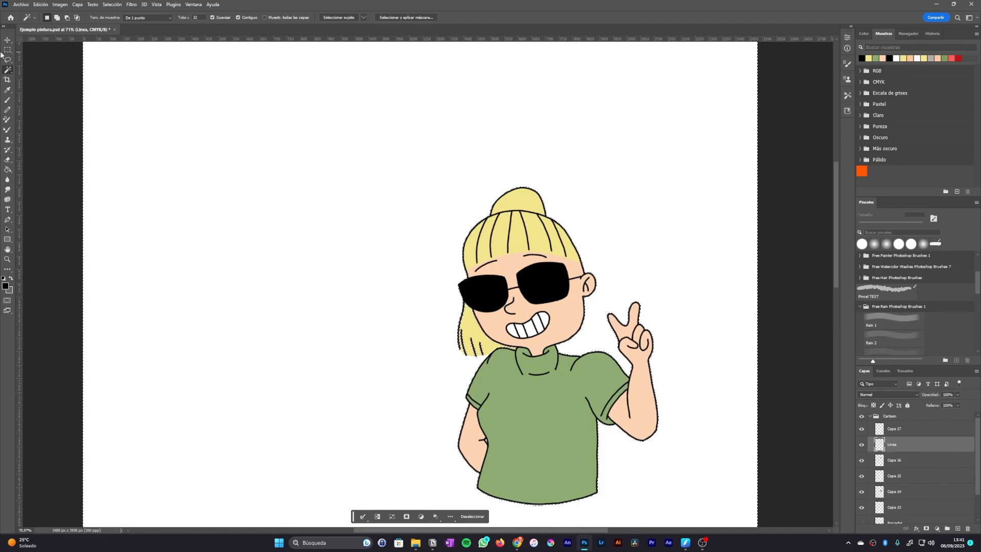
Step: Invert the background selection to select the cartoon figure and set the Sombra layer's opacity to 7%
right_click(584, 224)
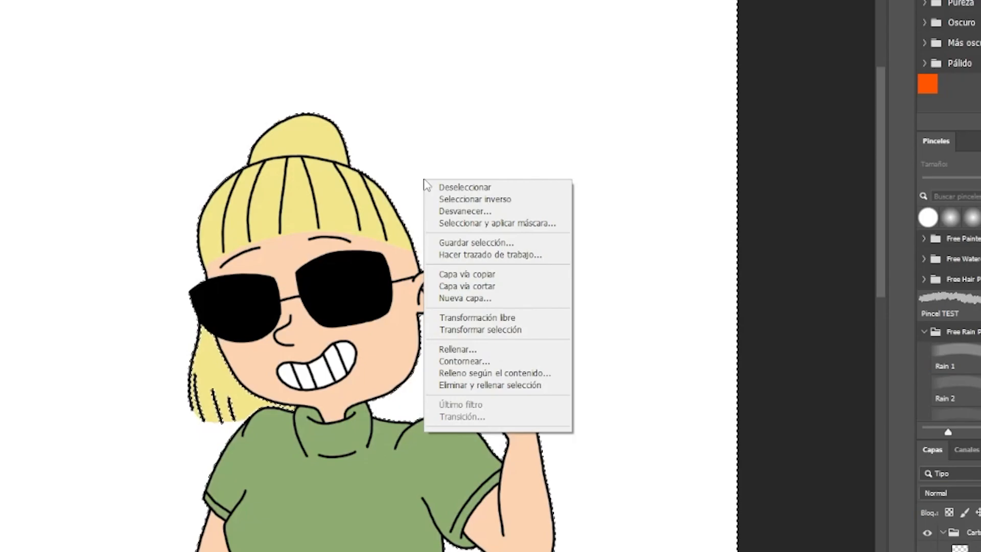
left_click(484, 205)
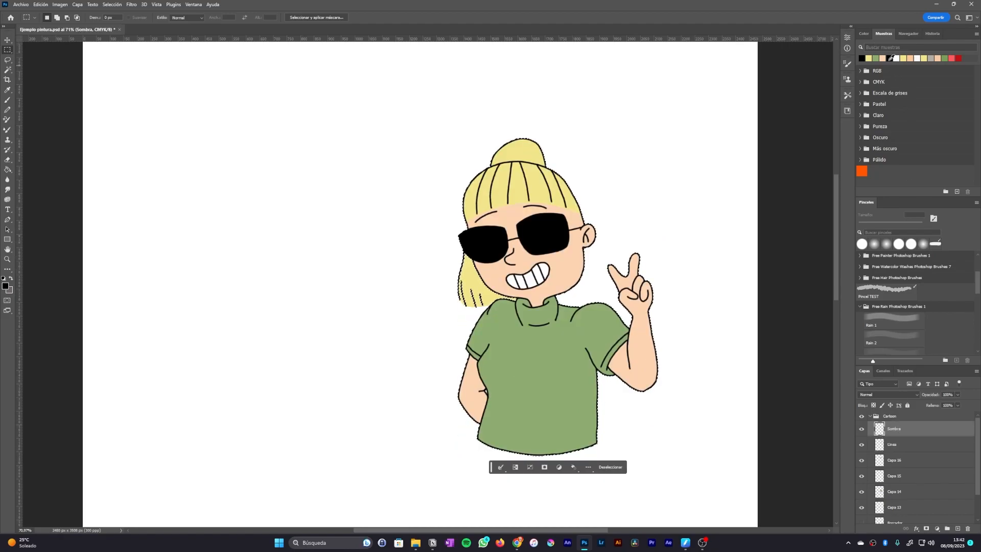
left_click(864, 34)
left_click_drag(958, 394, 925, 406)
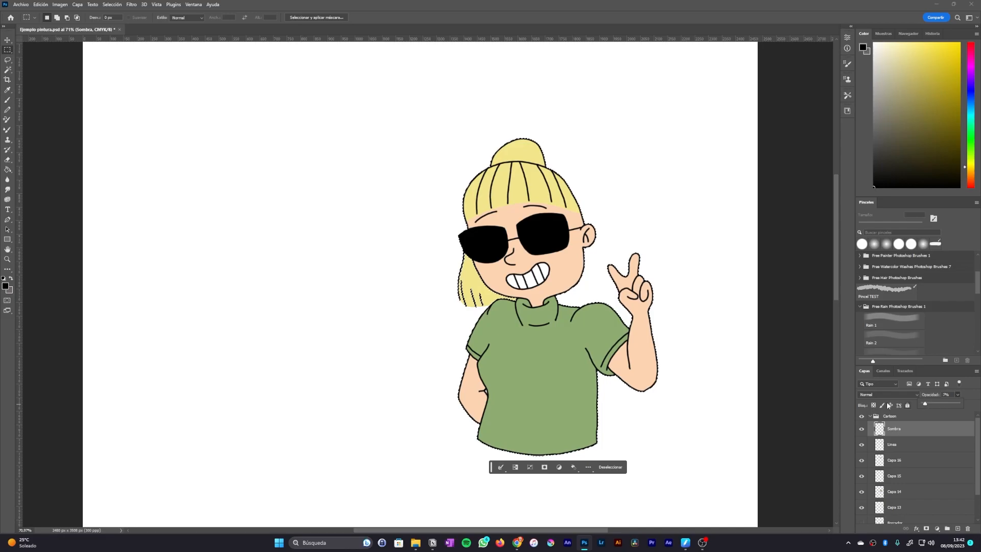
Step: Choose the Circular difuso brush and paint black shading on Sombra along the raised arm, shirt side and neck
key("b")
left_click(56, 18)
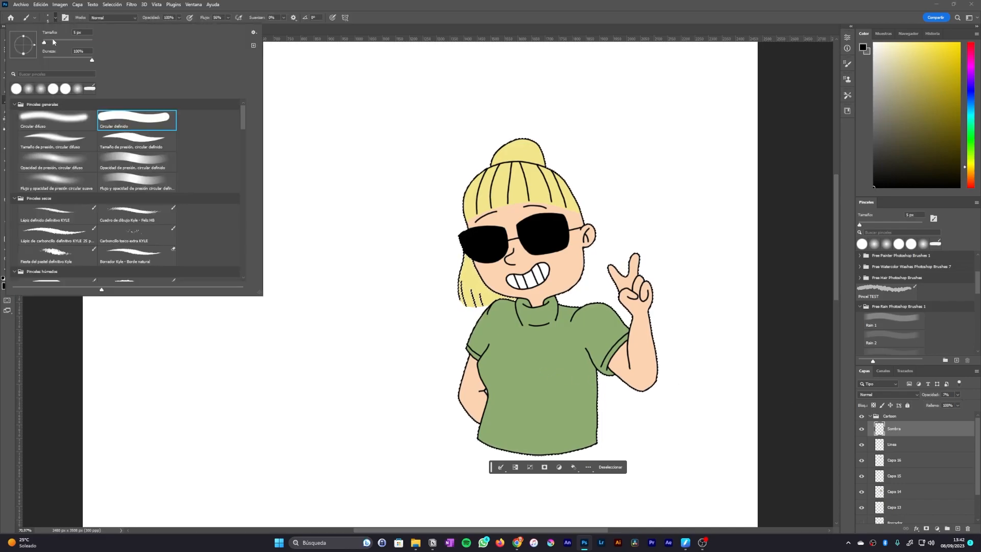
double_click(53, 122)
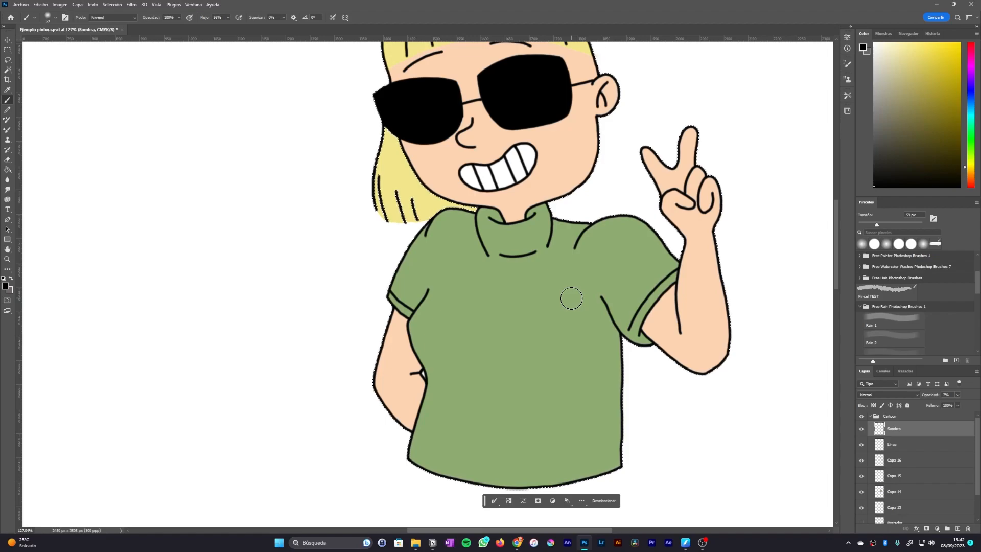
mouse_move(677, 218)
left_mouse_down()
mouse_move(638, 200)
mouse_move(630, 219)
left_mouse_up()
mouse_move(662, 245)
left_mouse_down()
mouse_move(673, 379)
mouse_move(678, 336)
mouse_move(663, 266)
mouse_move(671, 201)
mouse_move(649, 153)
mouse_move(676, 197)
mouse_move(684, 326)
mouse_move(677, 275)
mouse_move(641, 329)
left_mouse_up()
key("ctrl+z")
key("e")
key("b")
mouse_move(602, 358)
left_mouse_down()
mouse_move(610, 337)
mouse_move(567, 422)
mouse_move(567, 335)
mouse_move(545, 455)
mouse_move(557, 284)
left_mouse_up()
mouse_move(494, 220)
left_mouse_down()
mouse_move(511, 204)
mouse_move(537, 201)
left_mouse_up()
left_click_drag(547, 178, 533, 248)
Step: Set Sombra's opacity to 9% and continue the soft shading over the face, hair and far side of the shirt
left_click(957, 395)
mouse_move(942, 403)
left_mouse_down()
mouse_move(951, 406)
mouse_move(942, 405)
left_mouse_up()
left_click_drag(510, 179, 547, 261)
mouse_move(576, 185)
left_mouse_down()
mouse_move(578, 170)
mouse_move(552, 149)
mouse_move(526, 89)
left_mouse_up()
left_click_drag(522, 82, 541, 146)
left_click_drag(504, 102, 488, 83)
left_click_drag(403, 350, 417, 284)
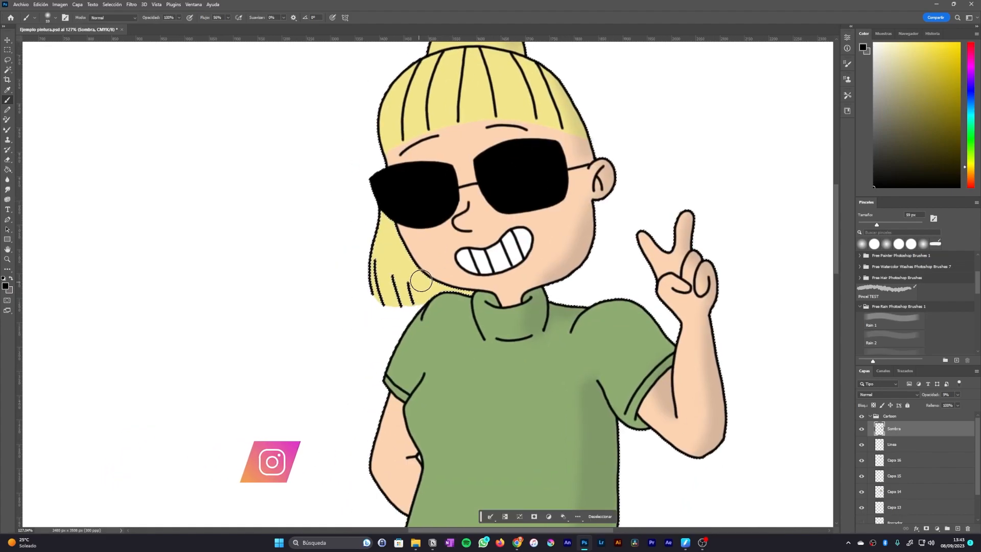
Step: Refine the shading around the bent arm, sleeve and shirt fold by alternating the Brush and Eraser
key("e")
scroll(462, 284, "down", 3)
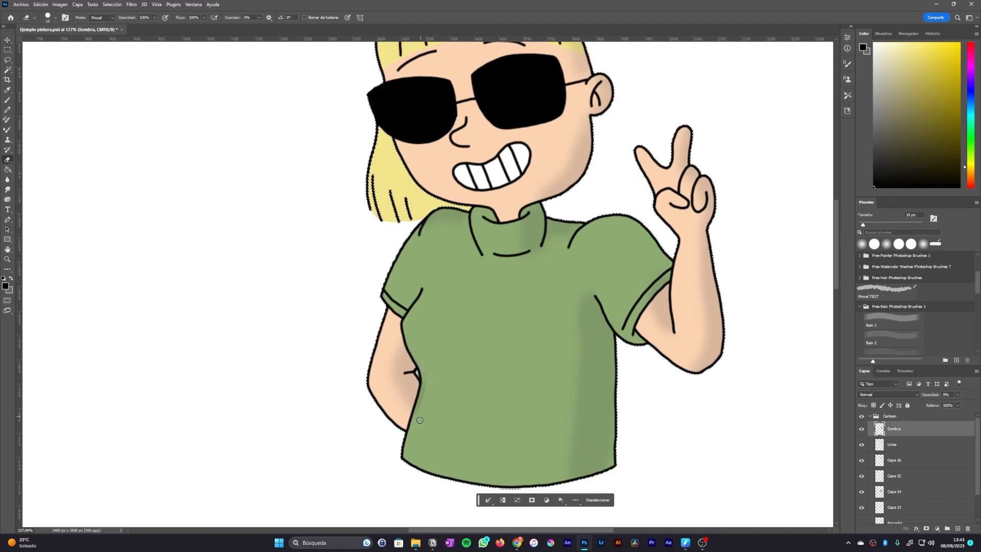
key("b")
key("e")
mouse_move(415, 287)
left_mouse_down()
mouse_move(403, 307)
mouse_move(411, 313)
mouse_move(423, 298)
left_mouse_up()
key("b")
key("e")
key("b")
scroll(434, 273, "up", 1)
scroll(526, 240, "down", 1)
Step: Add a new layer above Sombra, paint a white highlight along the shirt's lit side, and lower its opacity to about 30%
left_click(958, 529)
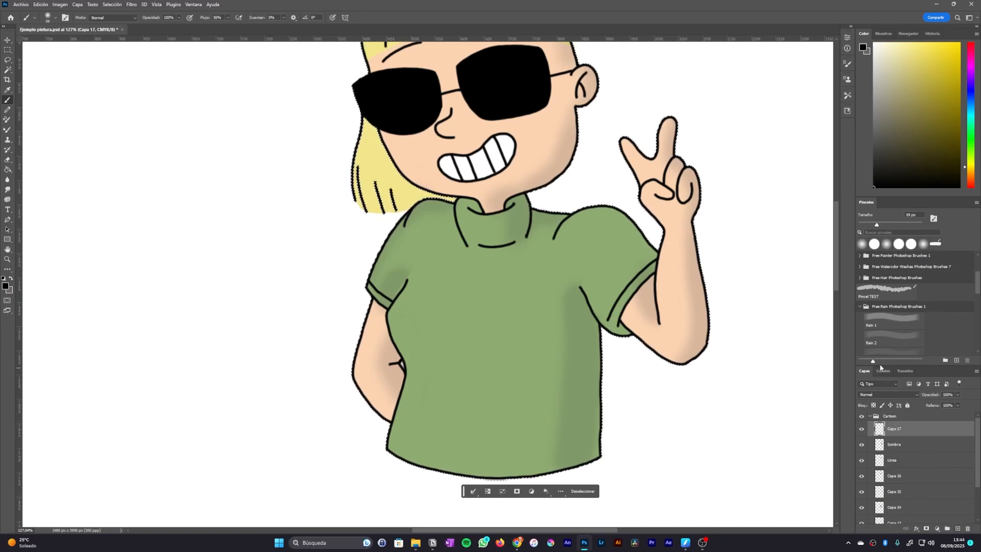
key("x")
left_click_drag(470, 232, 492, 191)
mouse_move(441, 238)
left_mouse_down()
mouse_move(418, 274)
mouse_move(421, 412)
mouse_move(427, 263)
mouse_move(423, 416)
left_mouse_up()
key("ctrl+z")
left_click(958, 394)
left_click_drag(954, 402, 933, 403)
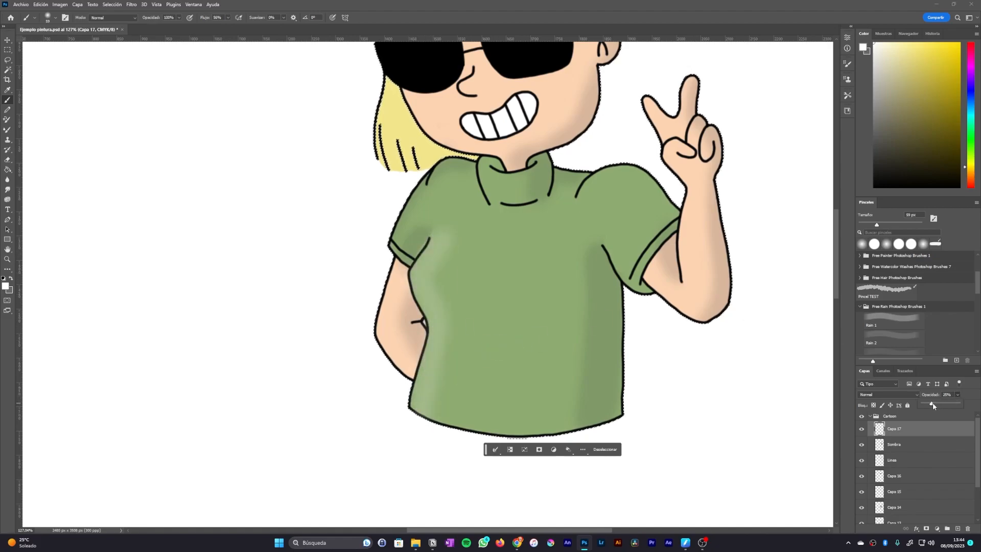
Step: Paint soft white highlights on Capa 17 over the sleeves, arms, face, hair and sunglass lenses
left_click_drag(437, 197, 407, 304)
left_click_drag(621, 381, 652, 414)
mouse_move(667, 318)
left_mouse_down()
mouse_move(660, 335)
mouse_move(616, 199)
left_mouse_up()
mouse_move(441, 228)
left_mouse_down()
mouse_move(471, 244)
mouse_move(452, 266)
left_mouse_up()
left_click_drag(452, 266, 407, 211)
left_click_drag(400, 177, 409, 222)
mouse_move(405, 176)
left_mouse_down()
mouse_move(403, 137)
mouse_move(396, 223)
mouse_move(439, 225)
left_mouse_up()
mouse_move(521, 230)
left_mouse_down()
mouse_move(544, 187)
mouse_move(529, 224)
left_mouse_up()
left_click_drag(476, 159, 481, 212)
mouse_move(455, 142)
left_mouse_down()
mouse_move(474, 104)
mouse_move(466, 133)
left_mouse_up()
left_click_drag(535, 286, 516, 257)
scroll(502, 295, "down", 3)
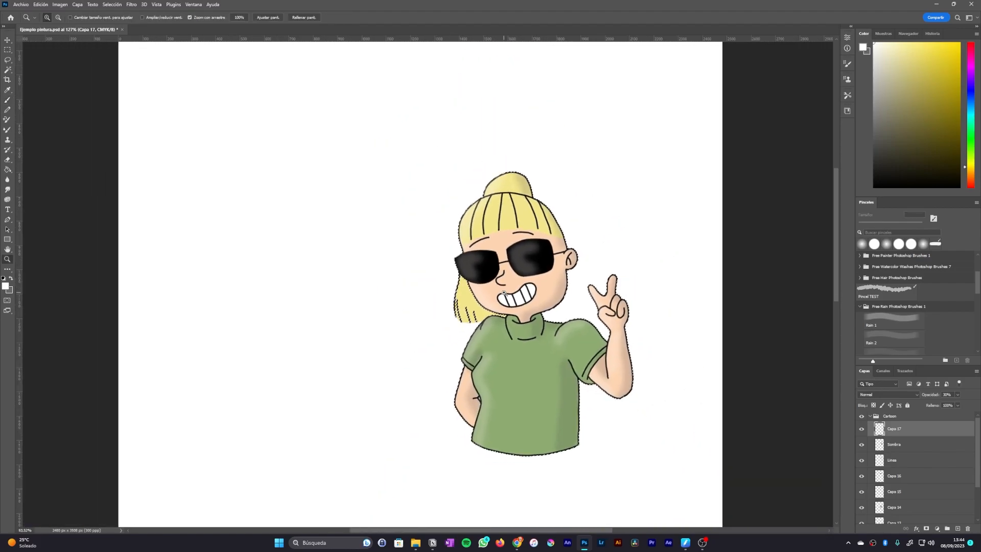
Step: Add a new layer above Capa 17, deselect the figure, and brush a white reflection onto each sunglass lens
left_click(957, 529)
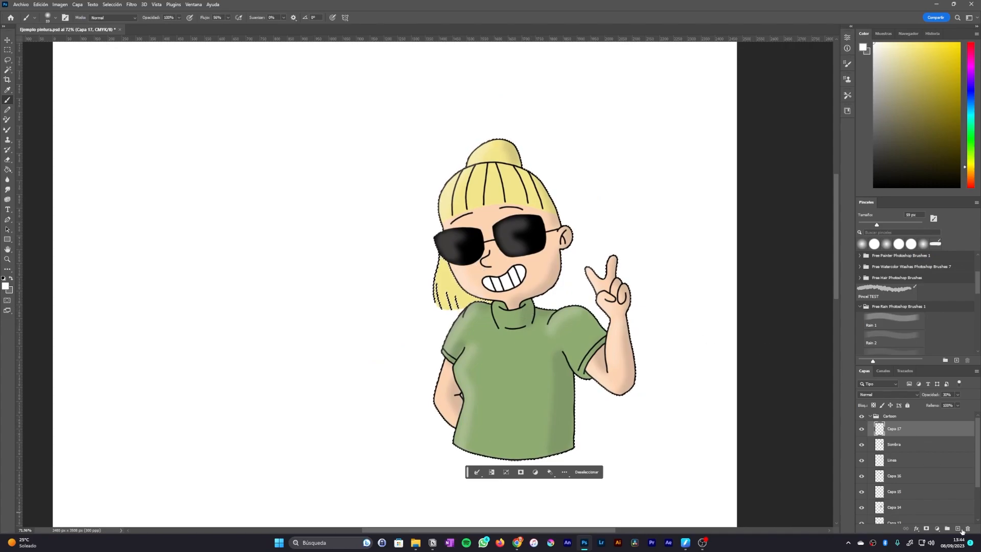
scroll(474, 234, "up", 1)
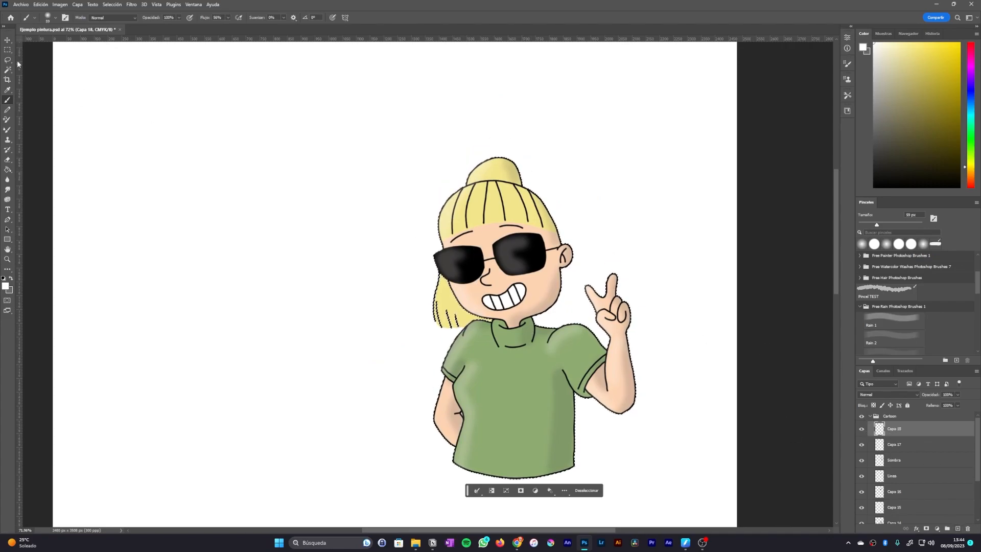
key("m")
key("ctrl+d")
scroll(512, 246, "up", 3)
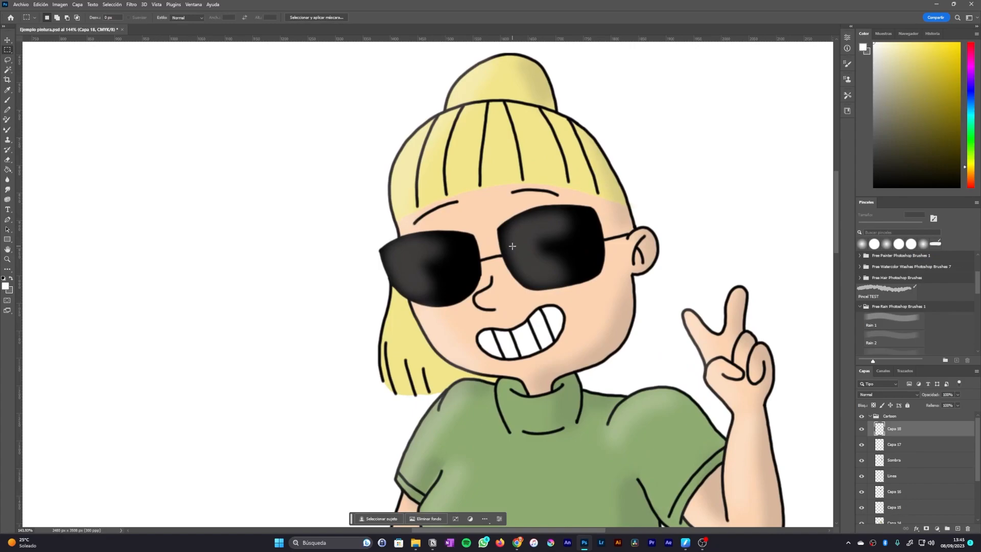
left_click(7, 100)
left_click_drag(412, 261, 418, 247)
mouse_move(532, 239)
left_mouse_down()
mouse_move(520, 240)
mouse_move(539, 228)
left_mouse_up()
Step: Apply an outer glow (Resplandor exterior) to the lens reflection layer Capa 18 and collapse the Cartoon group
right_click(902, 434)
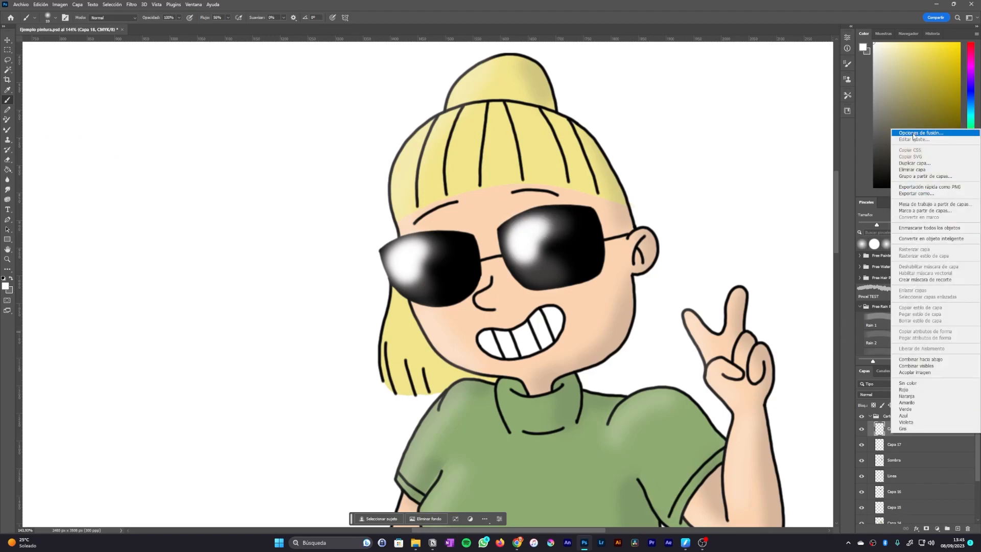
left_click(915, 133)
left_click(630, 224)
left_click(909, 93)
key("z")
left_click_drag(674, 228, 595, 231)
left_click(870, 416)
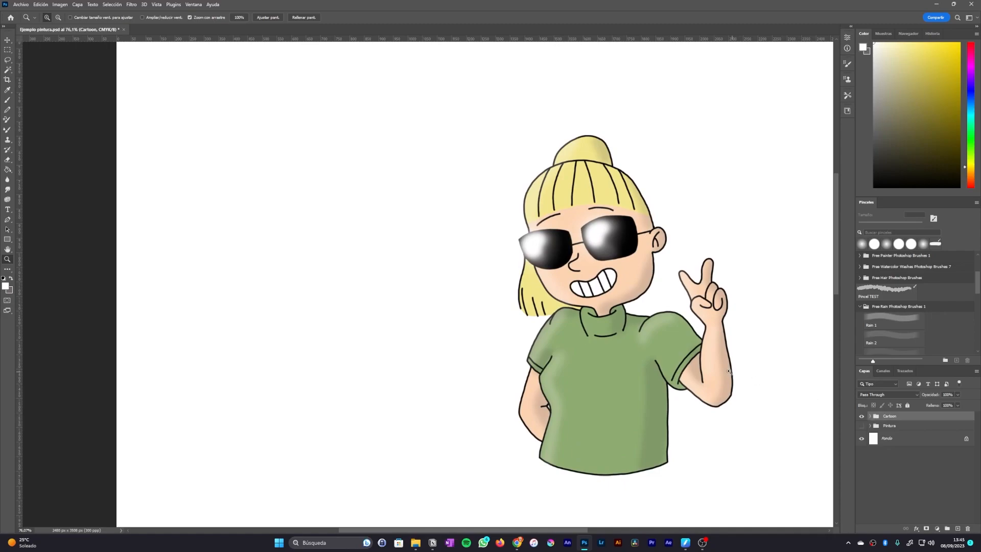
Step: Brush salmon blush onto both cheeks on Capa 19 and erase the colour that spills onto the sunglasses
left_click_drag(577, 278, 597, 277)
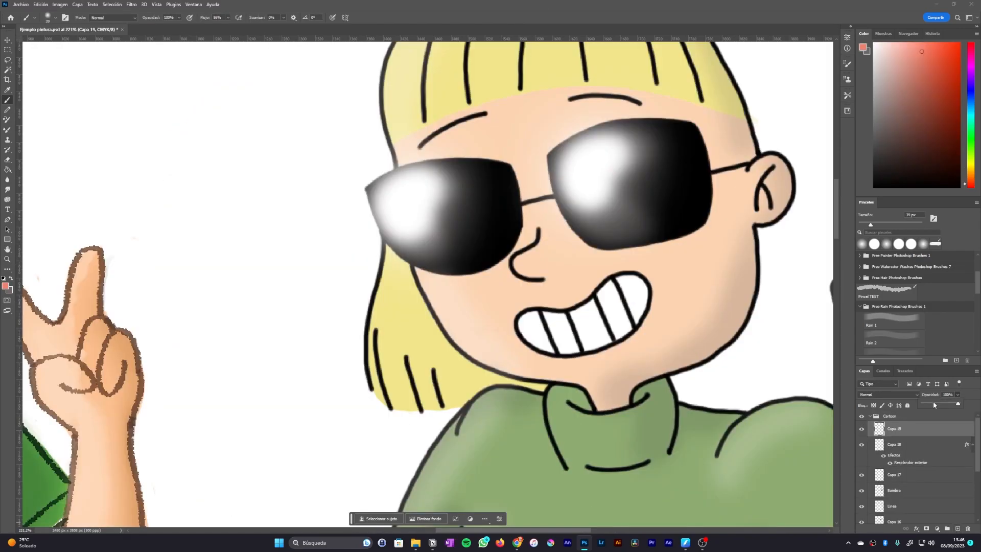
left_click(488, 256)
left_click_drag(489, 256, 502, 254)
mouse_move(483, 281)
left_mouse_down()
mouse_move(499, 285)
mouse_move(501, 252)
left_mouse_up()
key("e")
key("b")
left_click_drag(674, 239, 690, 237)
key("e")
left_click_drag(704, 227, 661, 234)
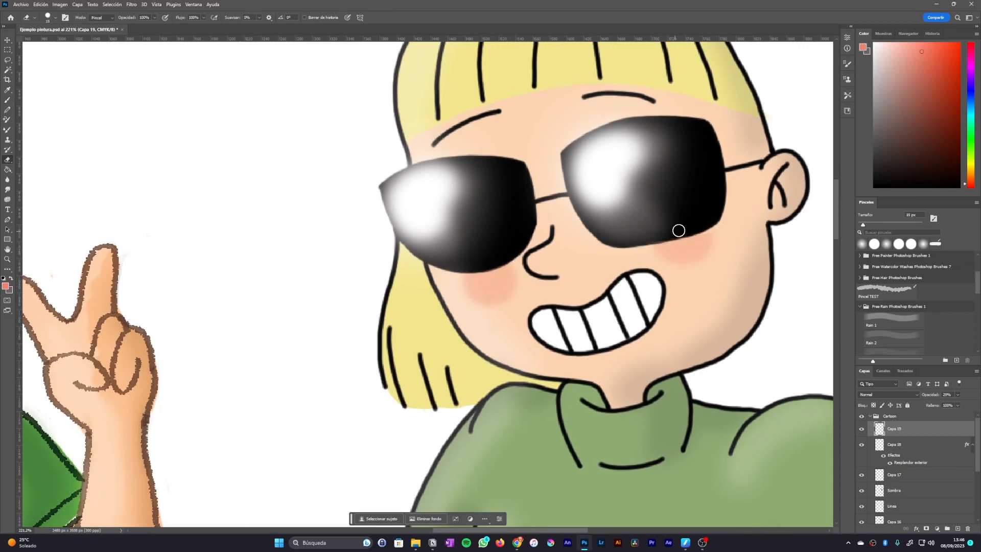
key("b")
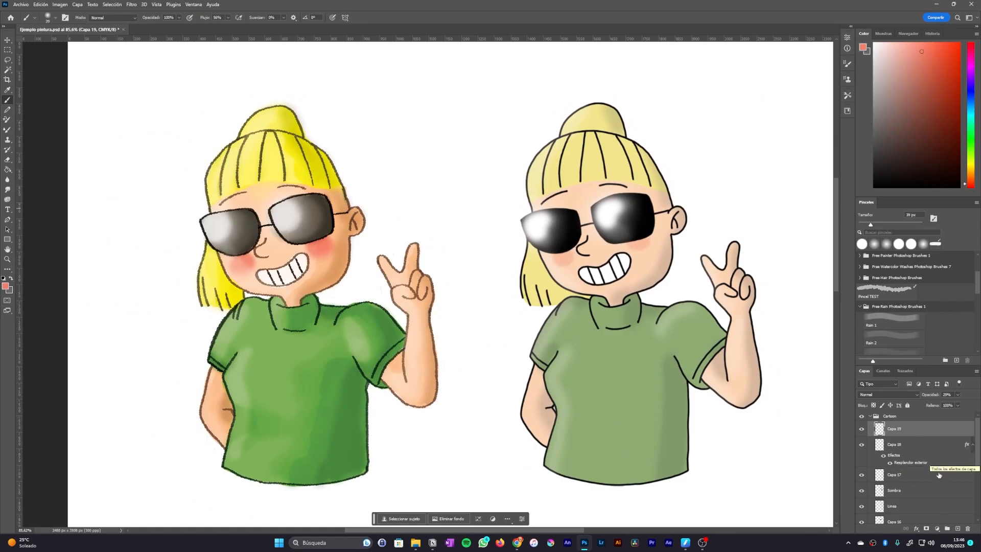
Step: Add Brightness/Contrast and Hue/Saturation adjustment layers above Capa 19 in the Cartoon group, with saturation at +100
left_click(937, 528)
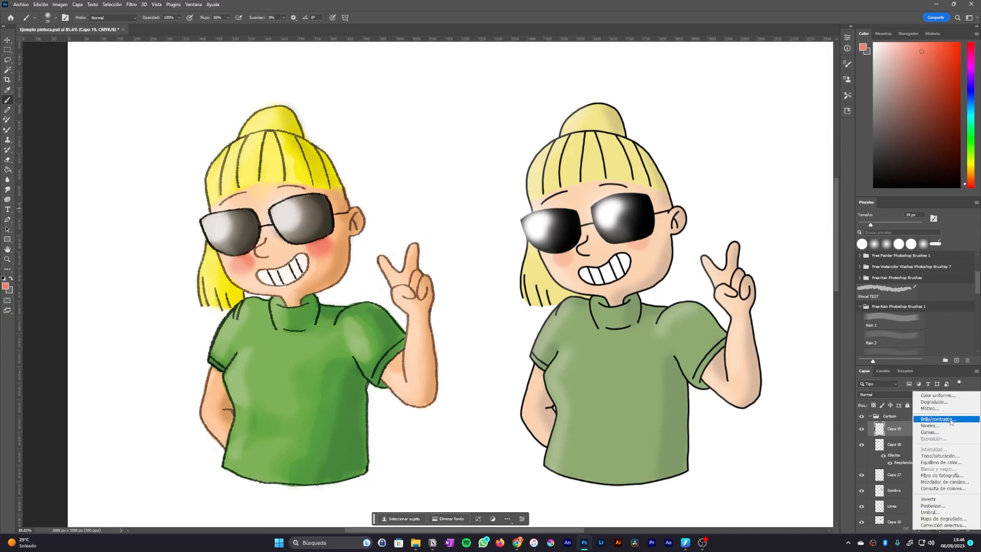
left_click(938, 419)
left_click_drag(792, 81, 839, 109)
left_click(937, 529)
left_click(939, 457)
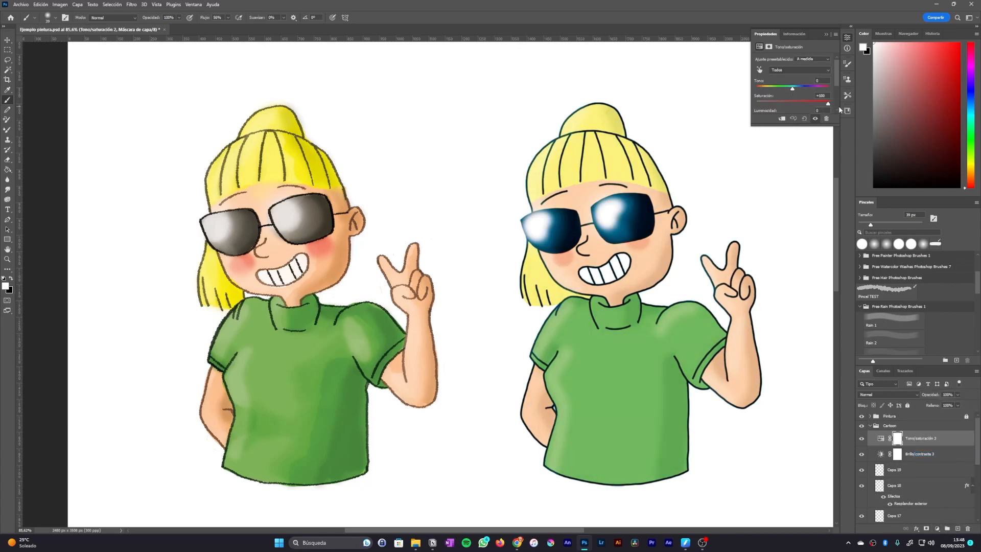
left_click(830, 34)
scroll(636, 317, "down", 2)
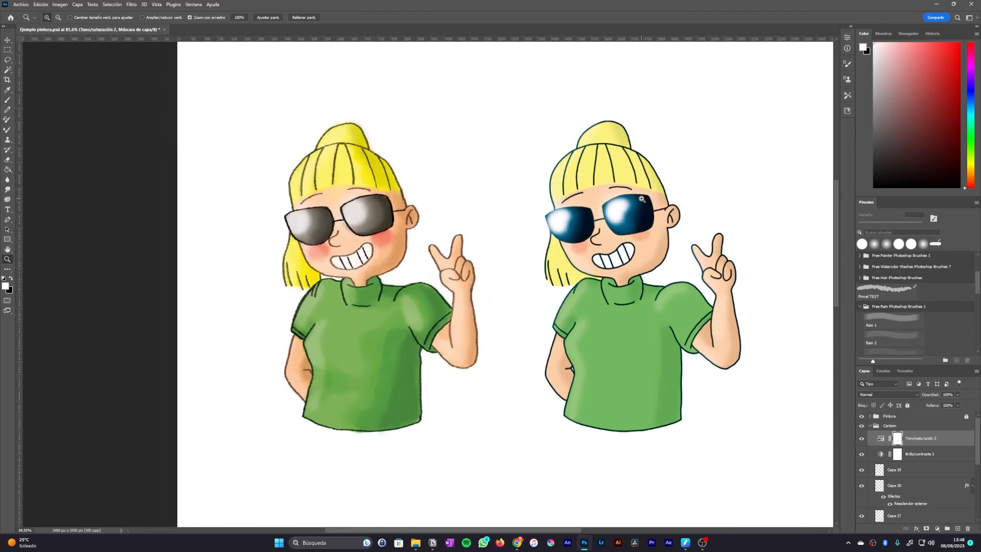
mouse_move(582, 229)
left_mouse_down()
mouse_move(620, 228)
mouse_move(577, 229)
left_mouse_up()
left_click_drag(699, 227, 680, 234)
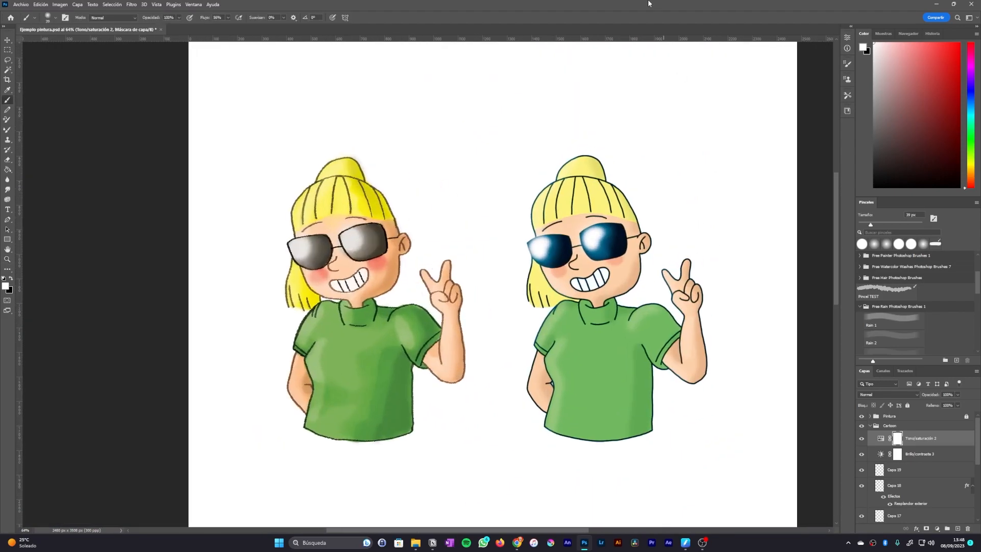